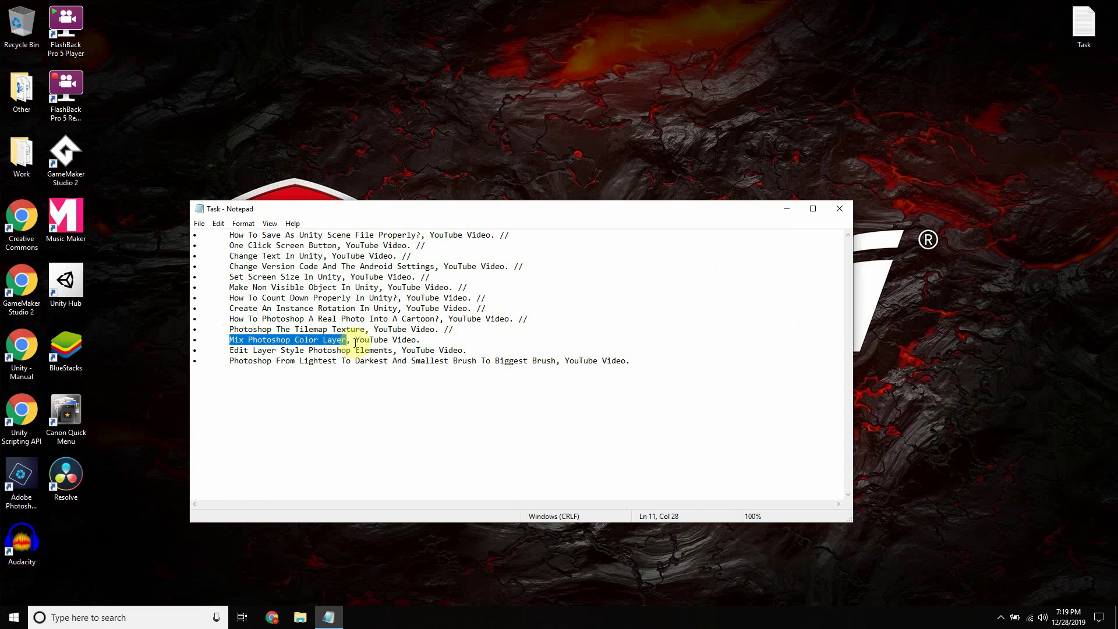
Close the Task text file and refresh the desktop
left_click(443, 342)
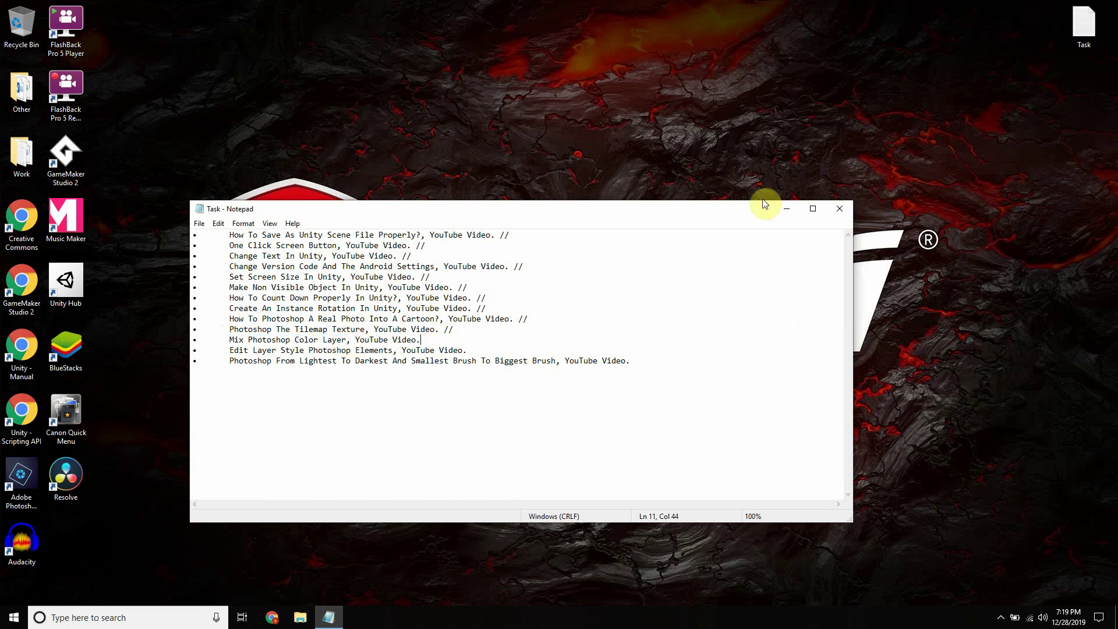
left_click(839, 208)
right_click(228, 256)
left_click(260, 290)
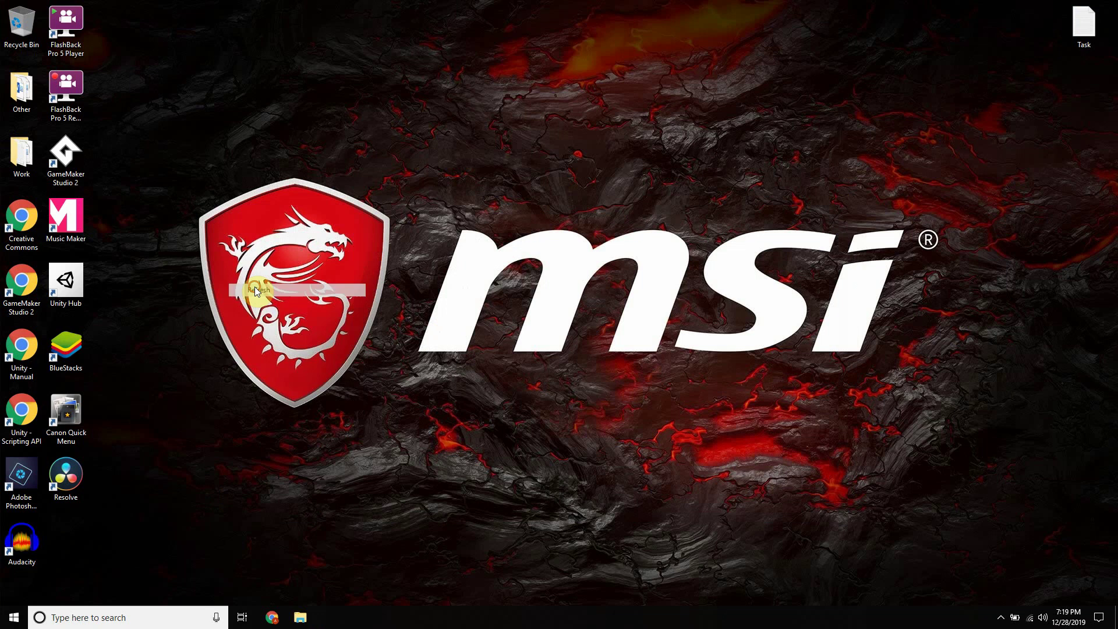
Launch Adobe Photoshop Elements 2019 and start its Photo Editor
double_click(18, 493)
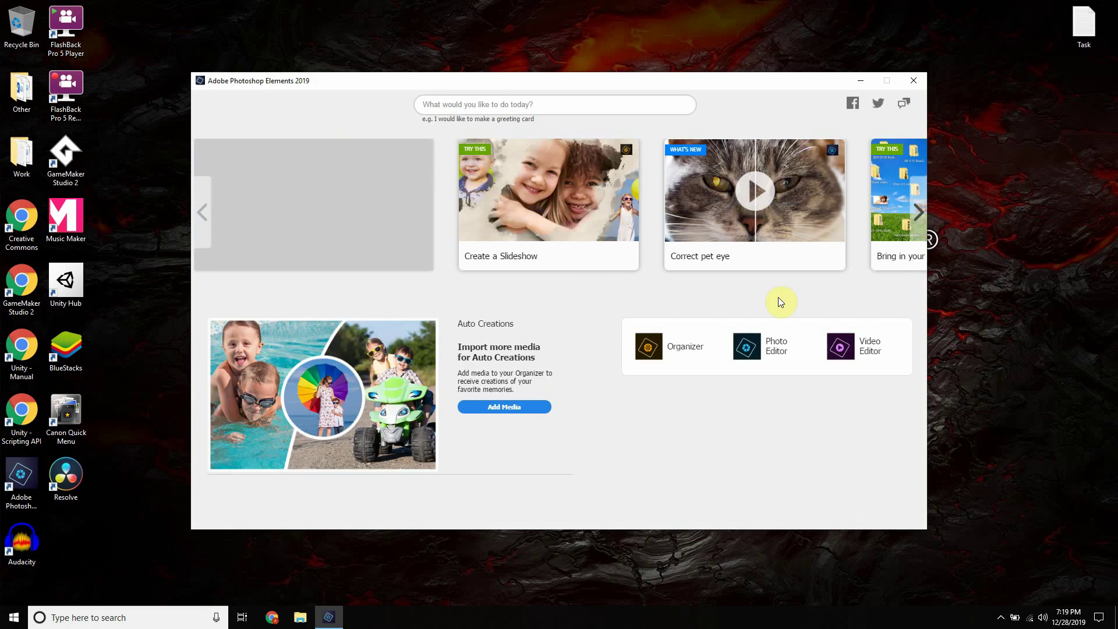
left_click(748, 365)
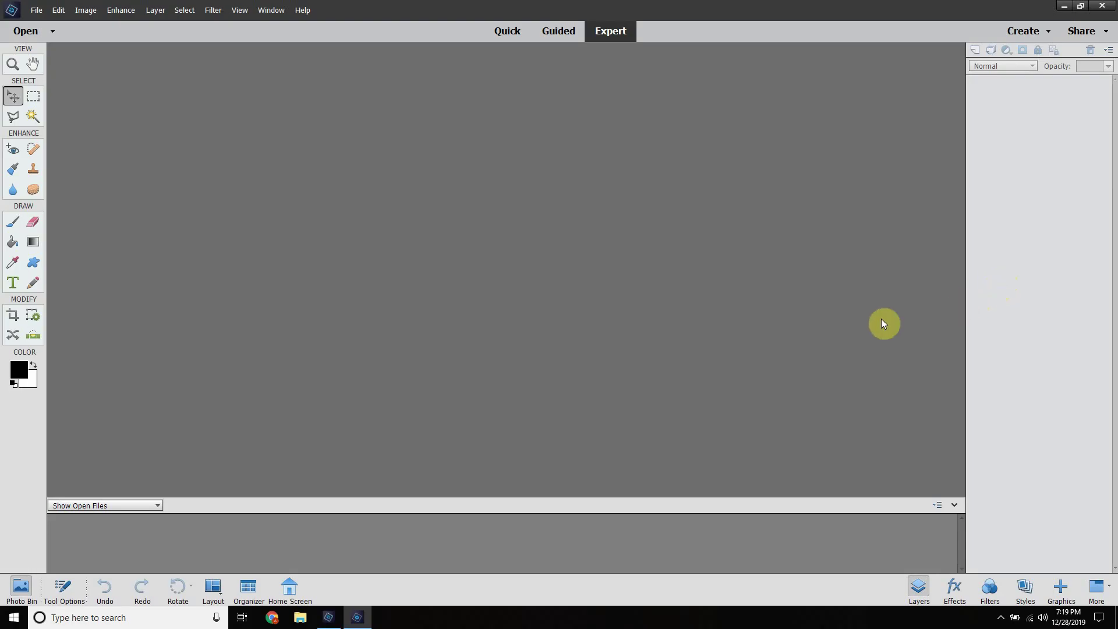
Reopen the Task notes from the desktop, and close the home screen covering the Photo Editor
left_click(1064, 5)
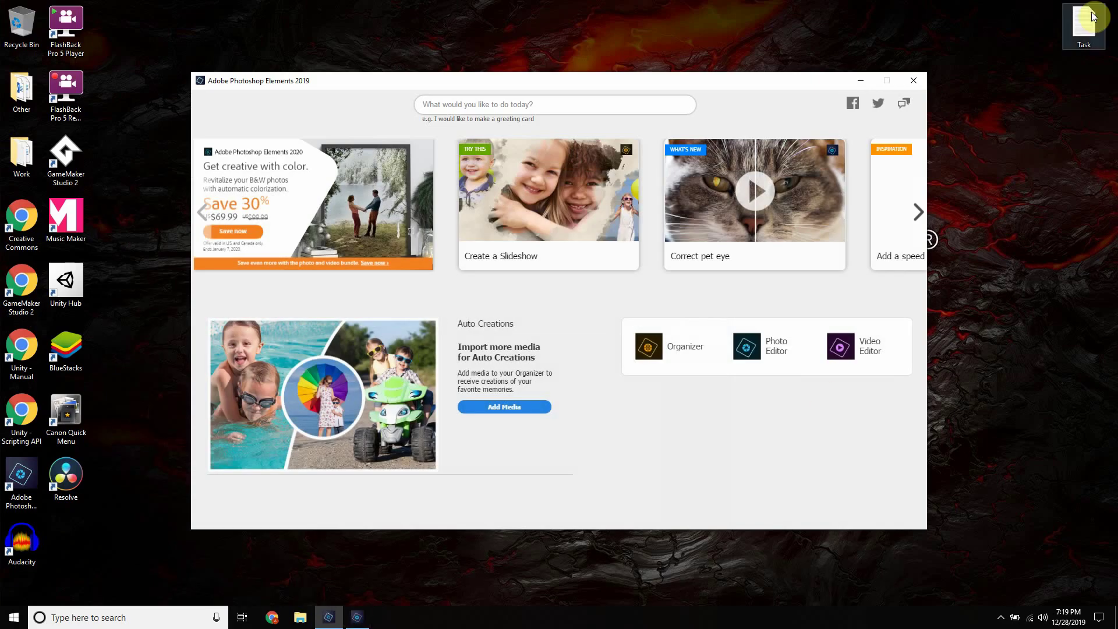
double_click(1093, 17)
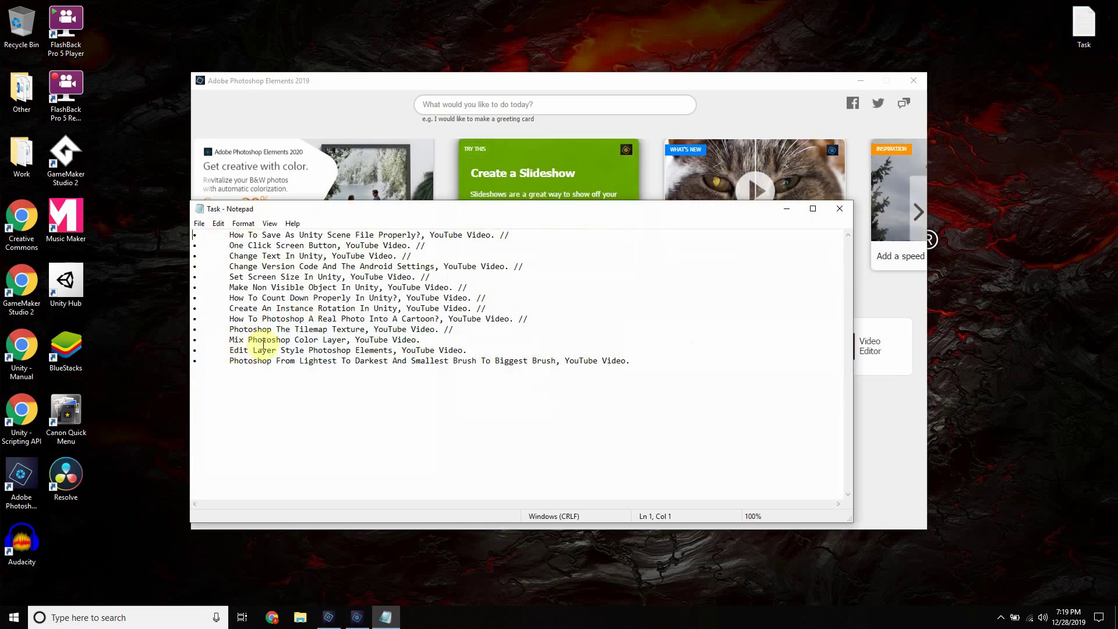
left_click(361, 615)
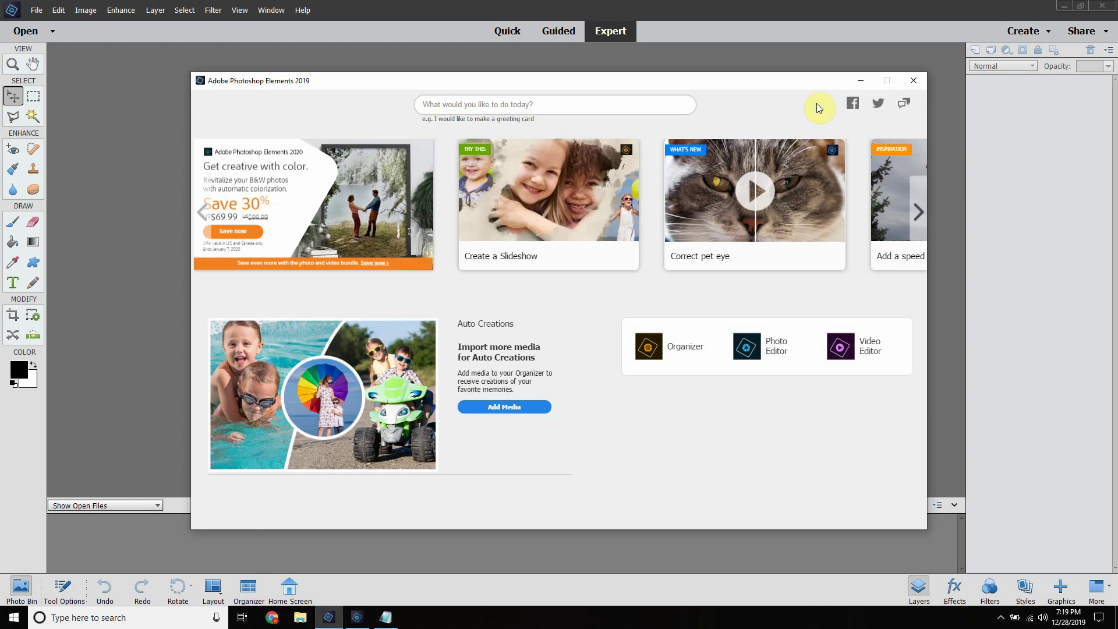
left_click(912, 81)
left_click(35, 10)
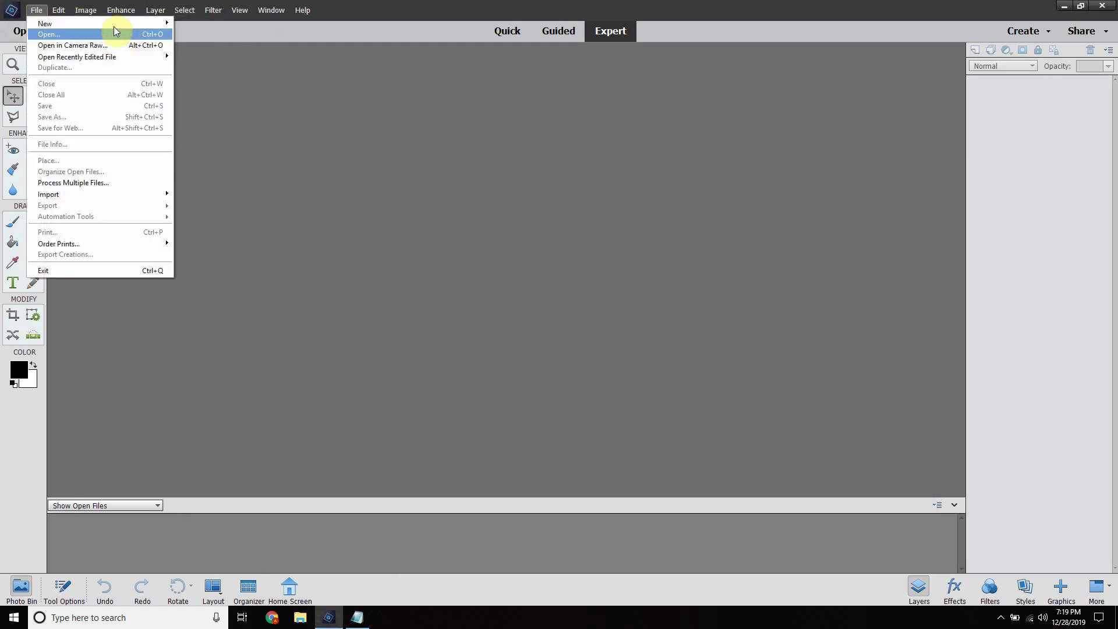
mouse_move(142, 27)
left_click(204, 23)
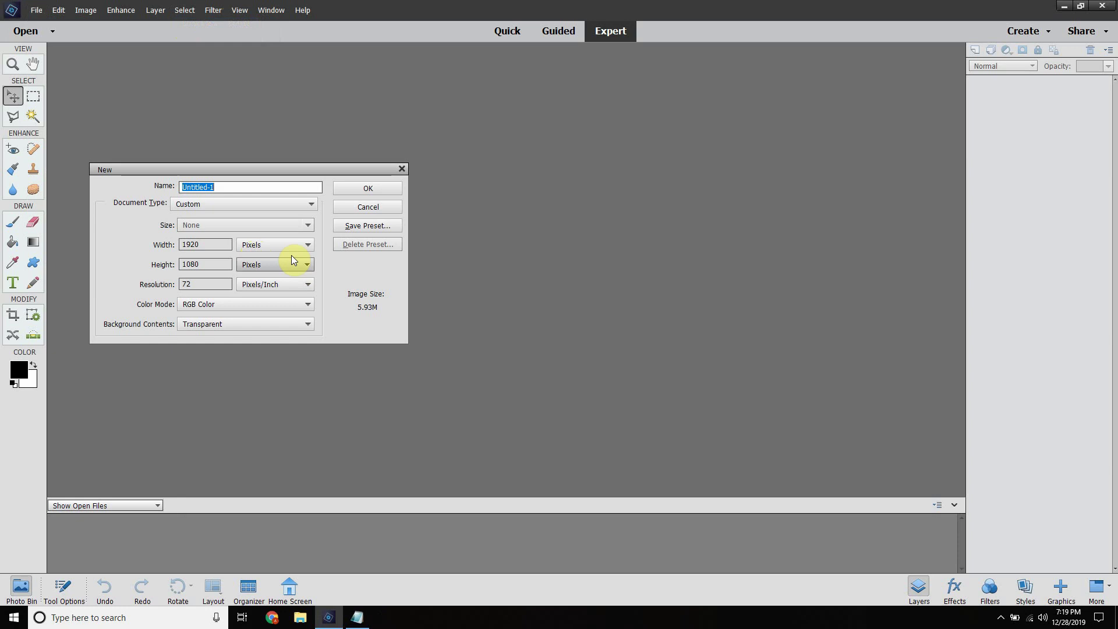
left_click_drag(206, 243, 192, 243)
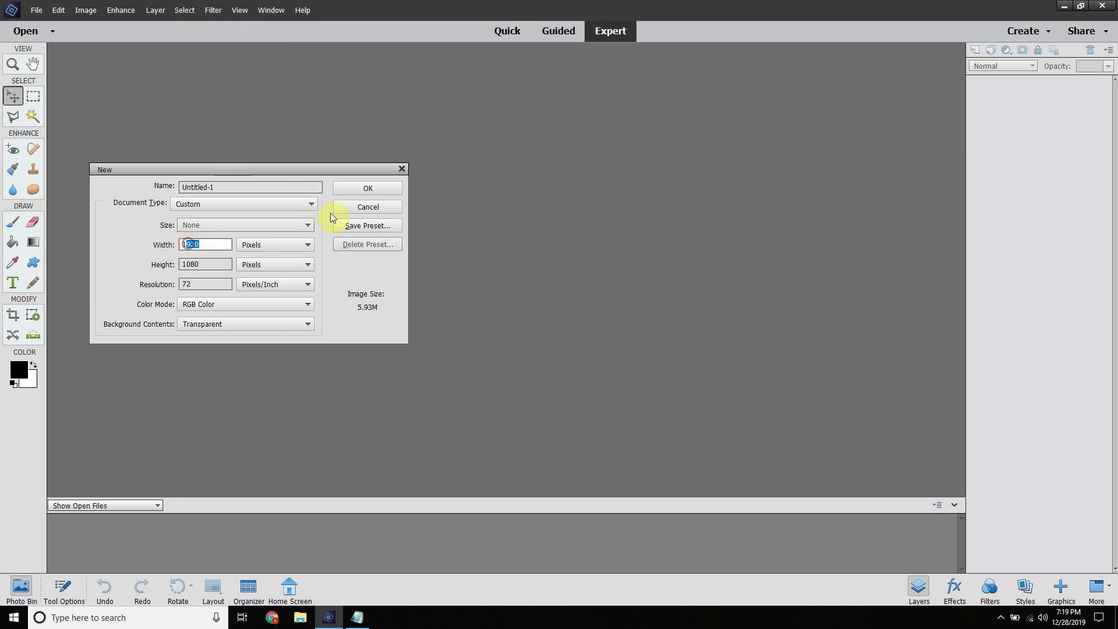
left_click(368, 189)
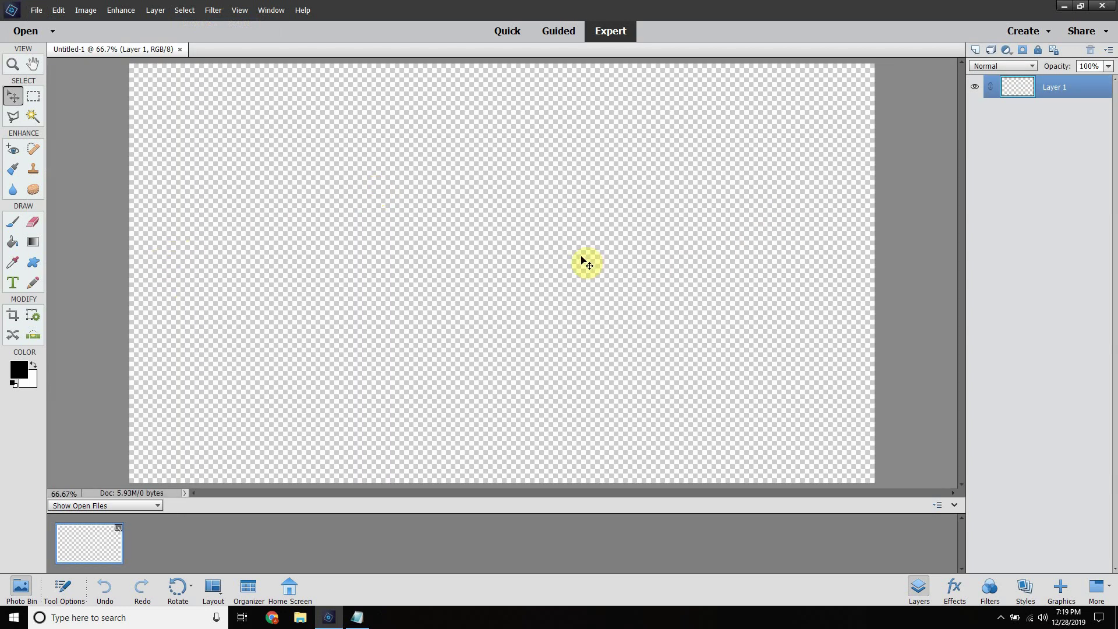
left_click(35, 10)
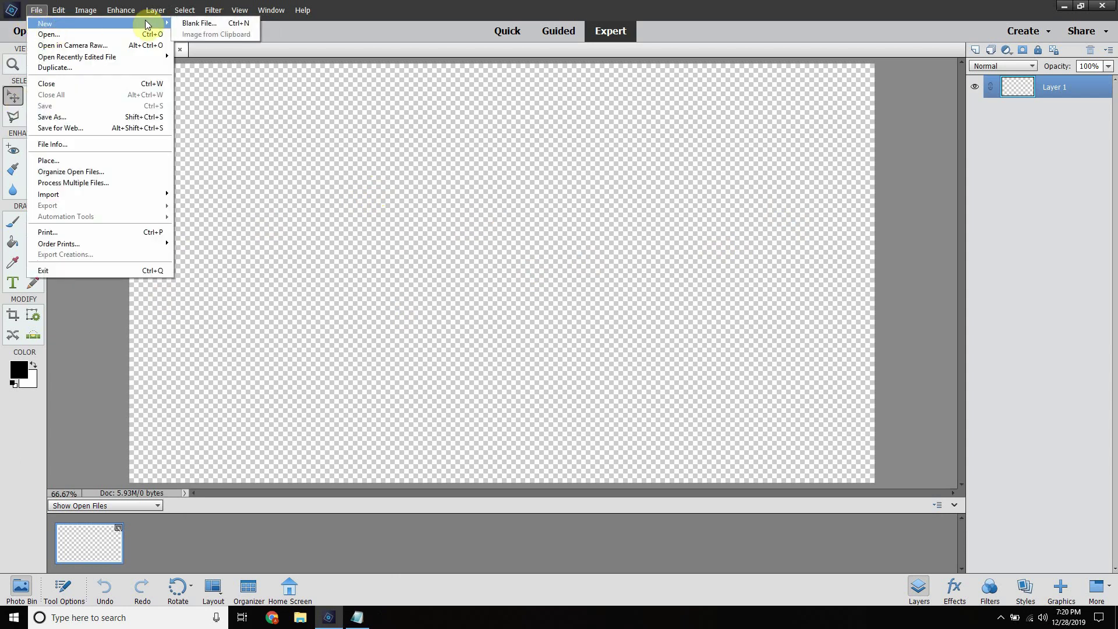
left_click(341, 5)
left_click(179, 49)
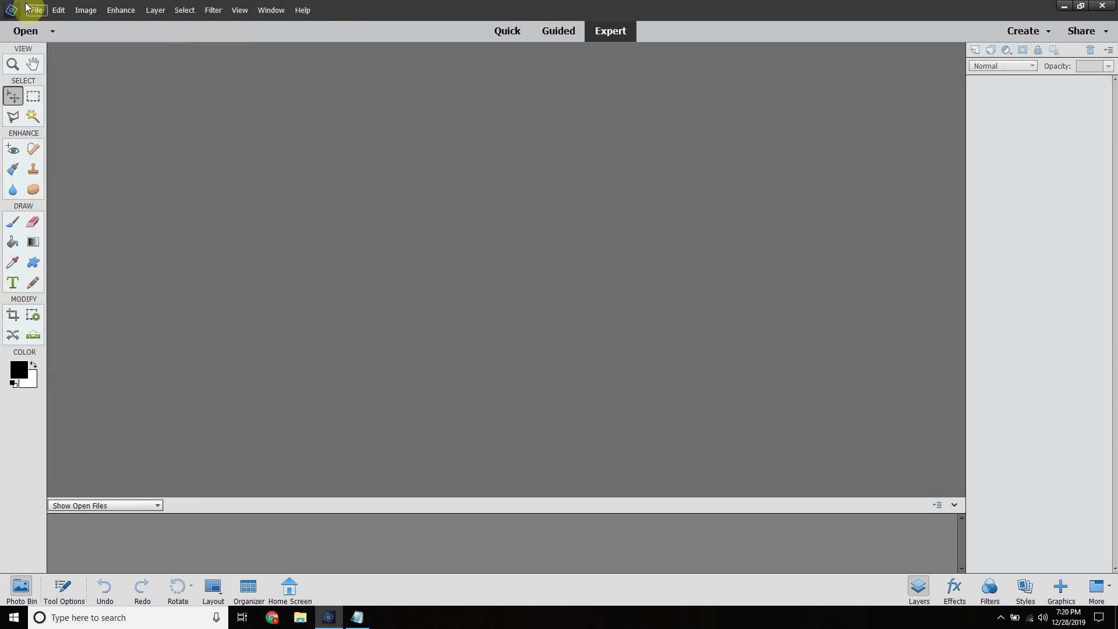
Create a blank document 1000 pixels wide and 1000 pixels high at 72 pixels/inch with a transparent background
left_click(36, 10)
mouse_move(111, 23)
left_click(181, 25)
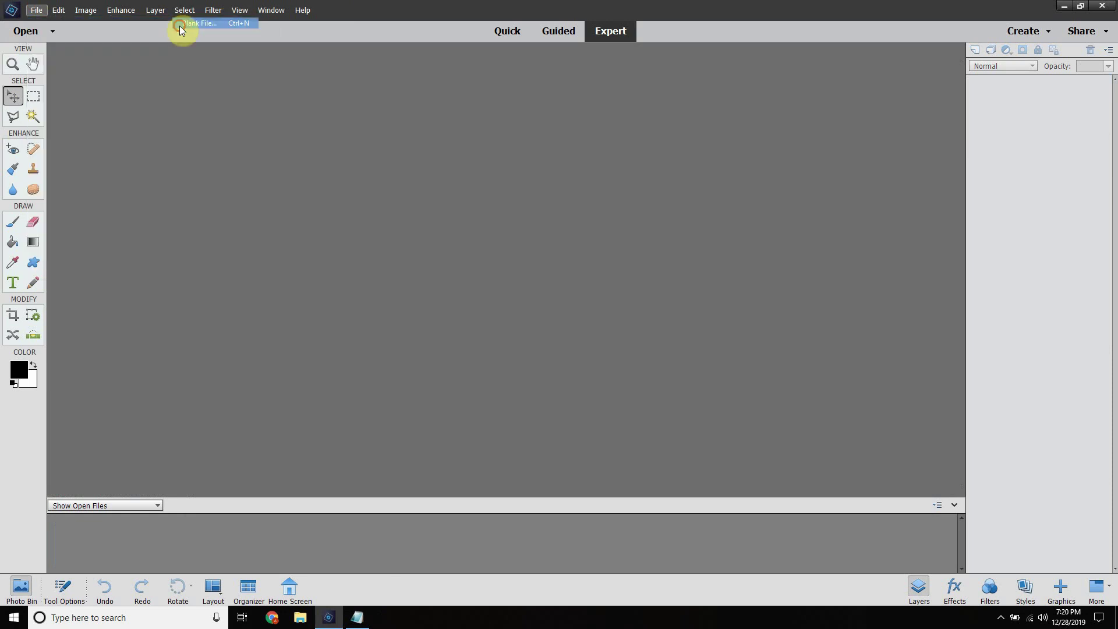
left_click_drag(209, 247, 194, 245)
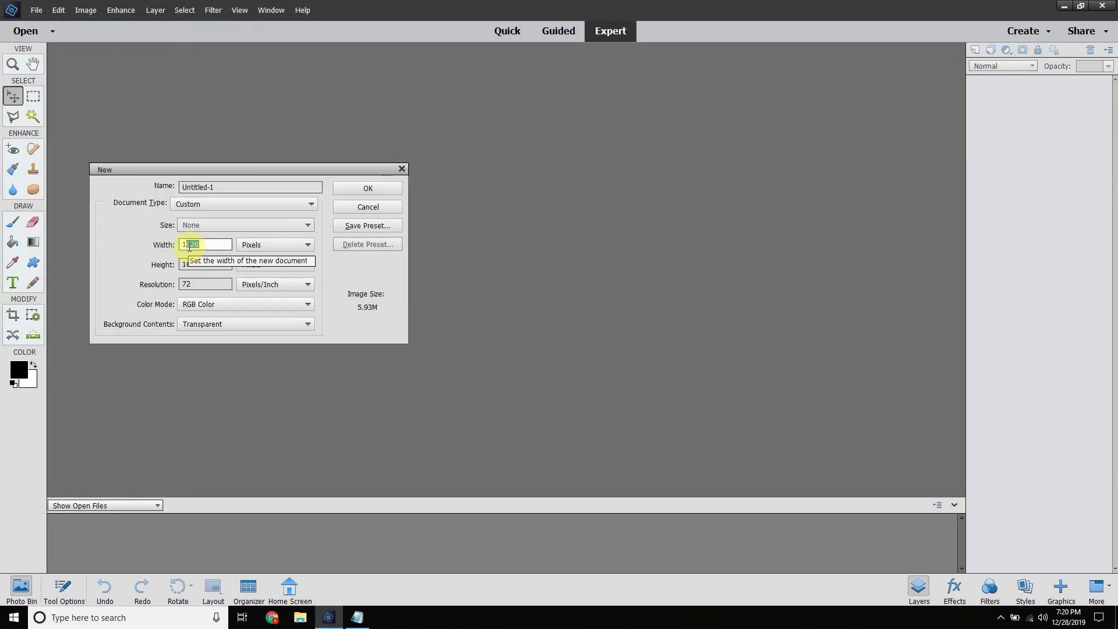
left_click(201, 245)
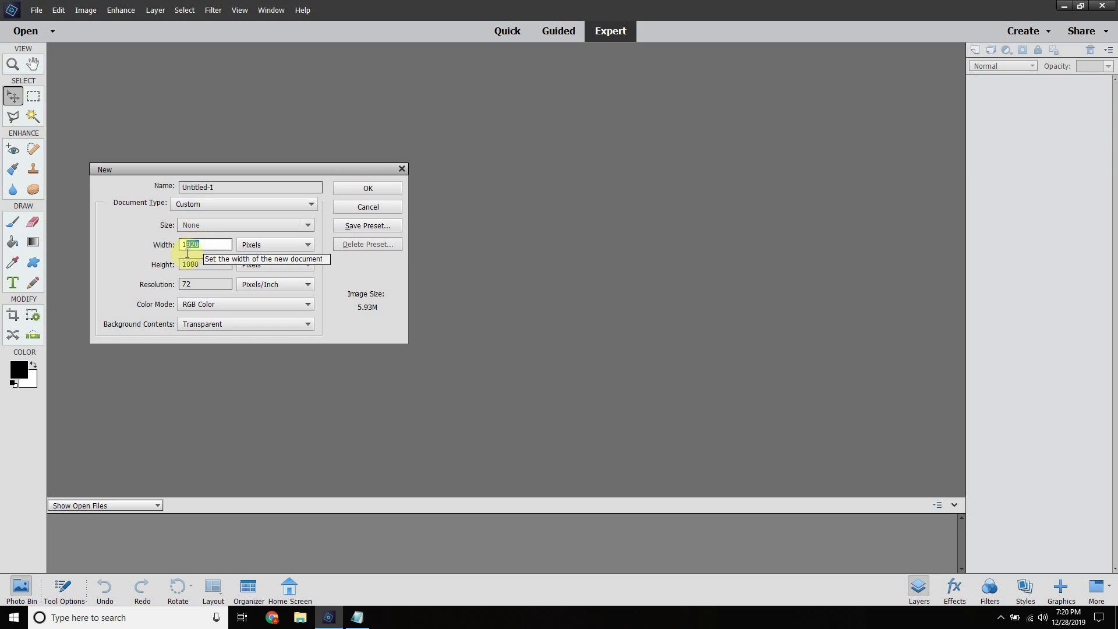
type("0")
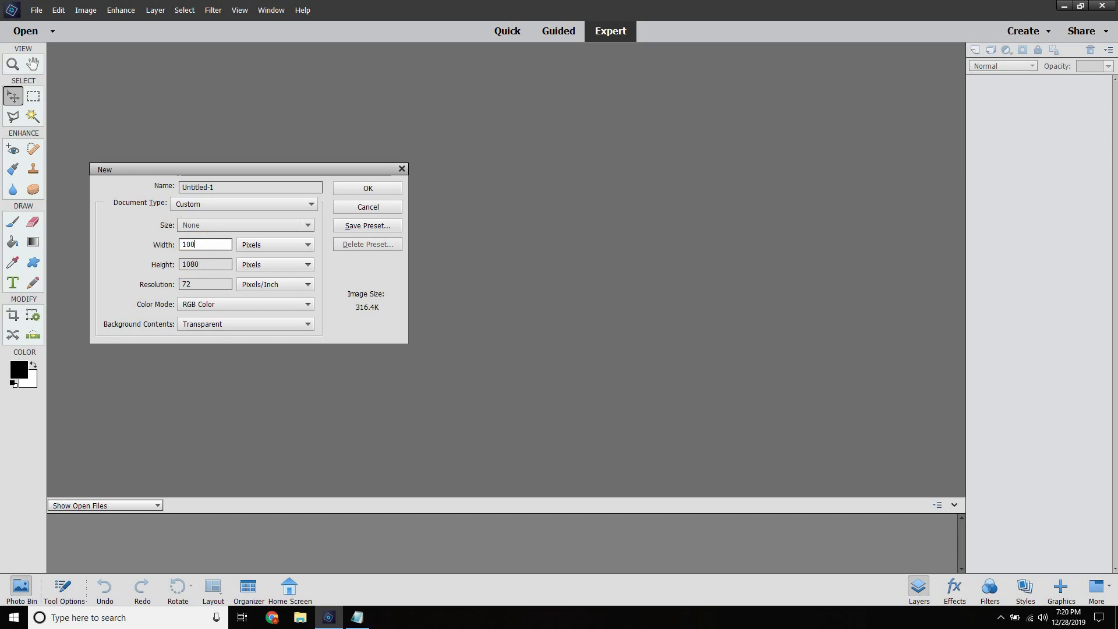
type("00")
left_click(195, 265)
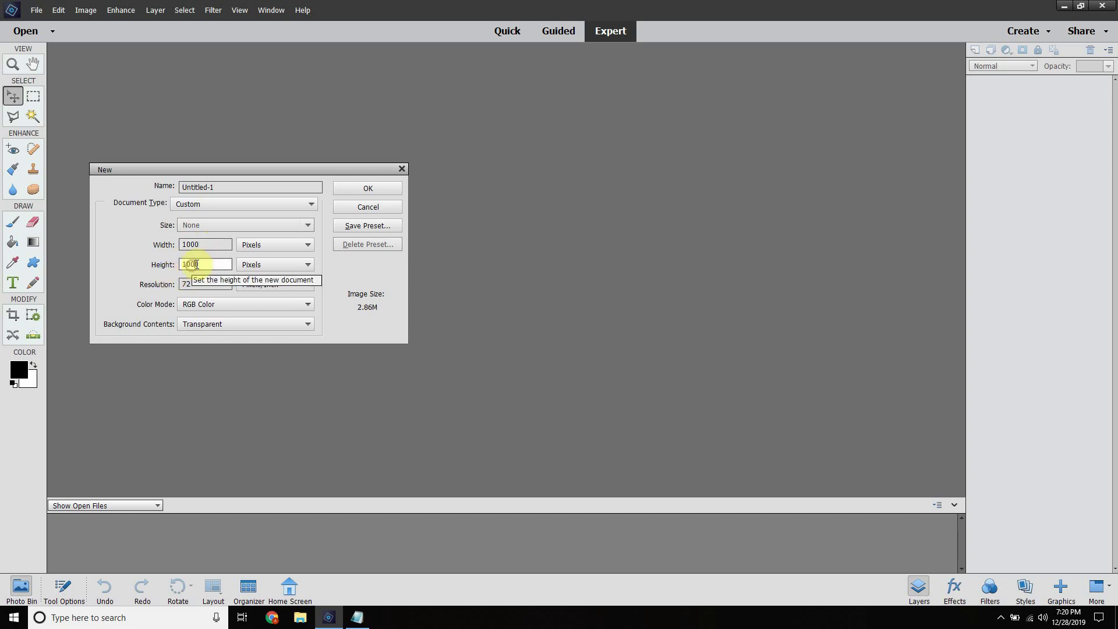
key("BackSpace")
type("0")
left_click(357, 189)
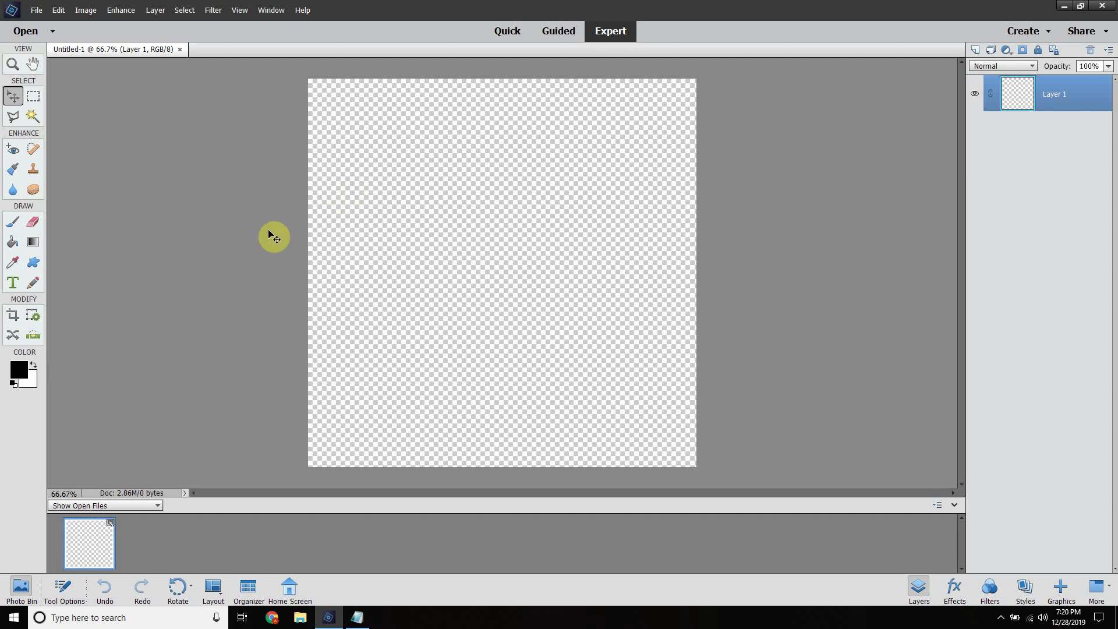
Activate the Paint Bucket tool and set the foreground color to pure yellow (ffff00)
left_click(32, 368)
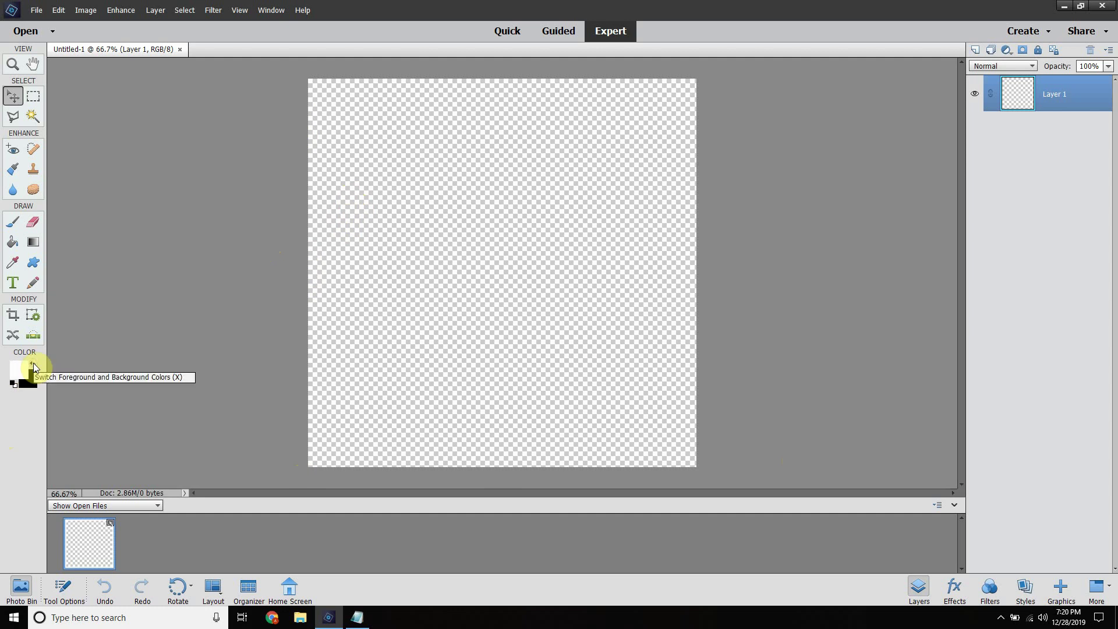
left_click(12, 249)
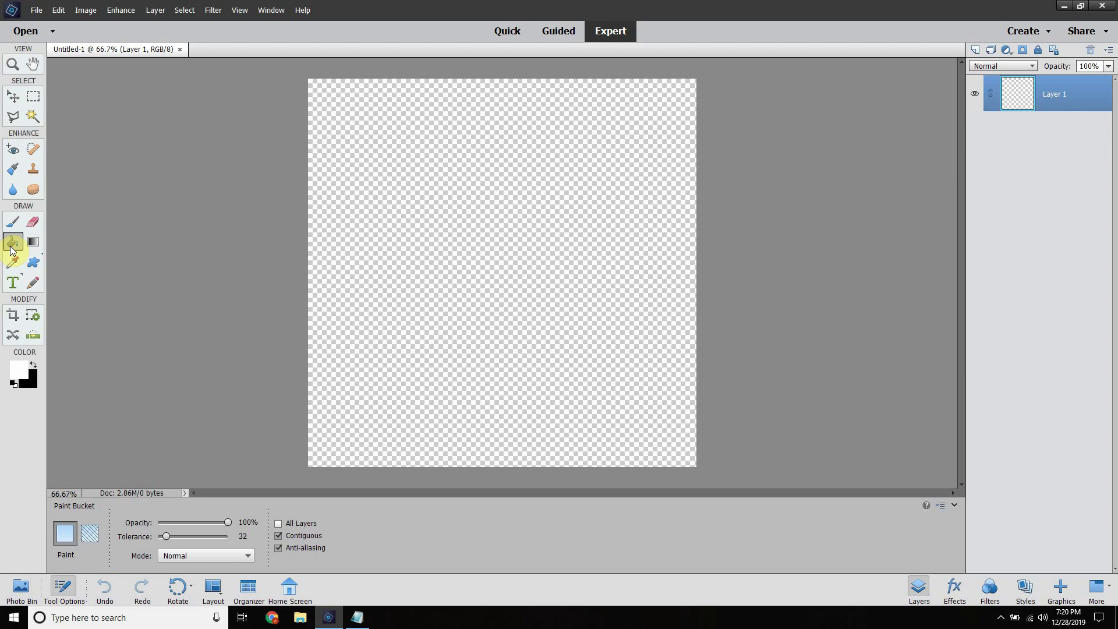
left_click(32, 363)
left_click(22, 370)
left_click_drag(647, 270, 412, 82)
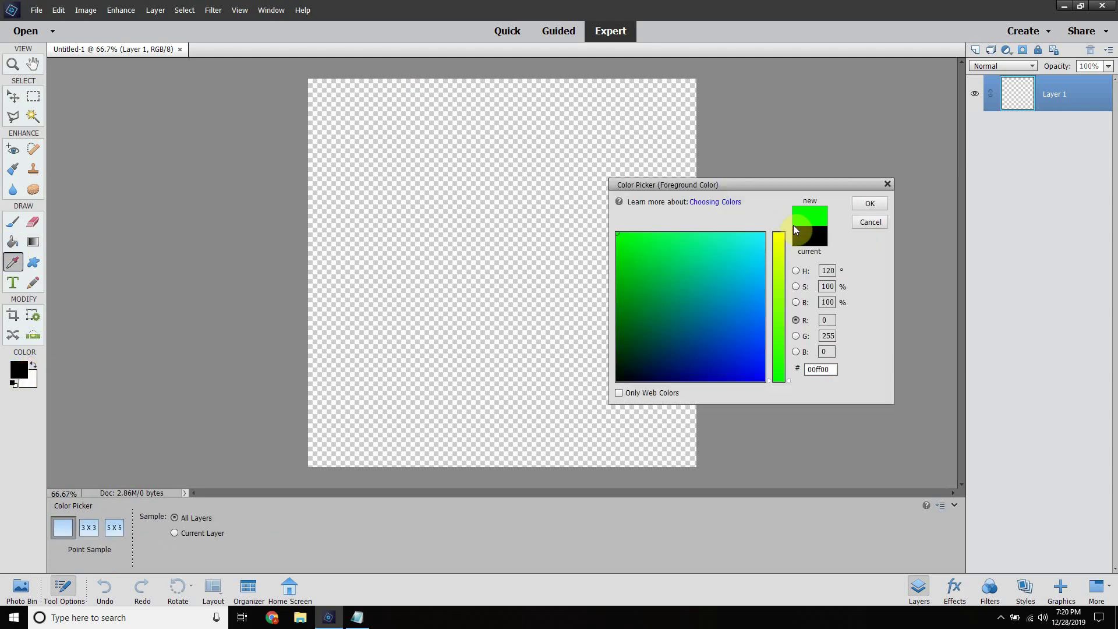
left_click_drag(782, 235, 707, 146)
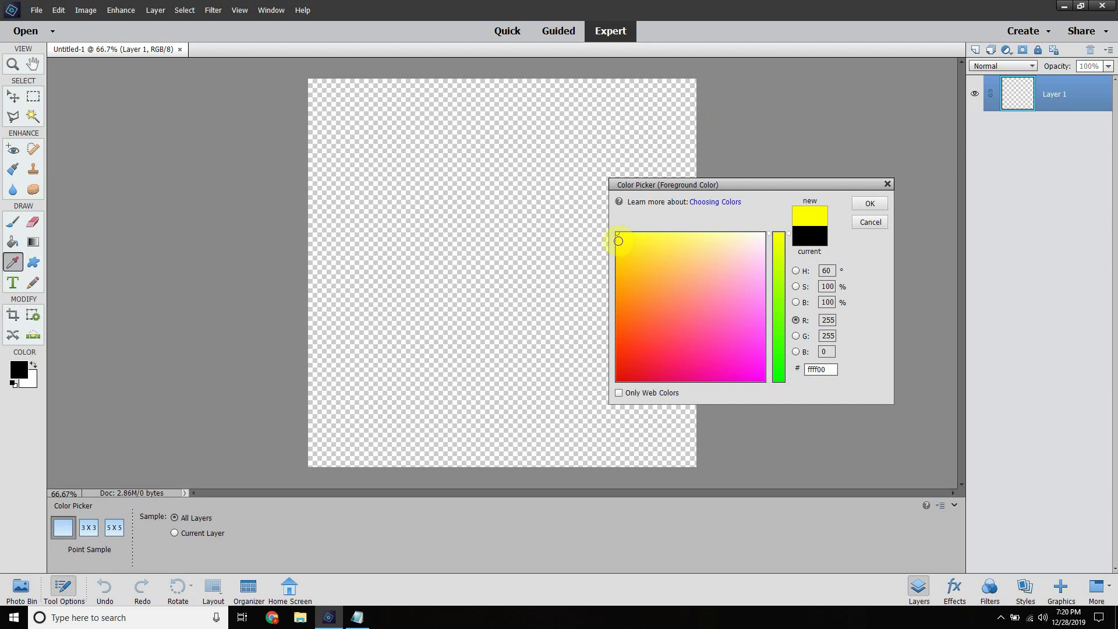
mouse_move(618, 240)
left_mouse_down()
mouse_move(644, 299)
mouse_move(632, 247)
mouse_move(679, 274)
mouse_move(657, 253)
mouse_move(644, 267)
mouse_move(684, 324)
mouse_move(669, 249)
mouse_move(529, 215)
mouse_move(473, 173)
left_mouse_up()
left_click(869, 204)
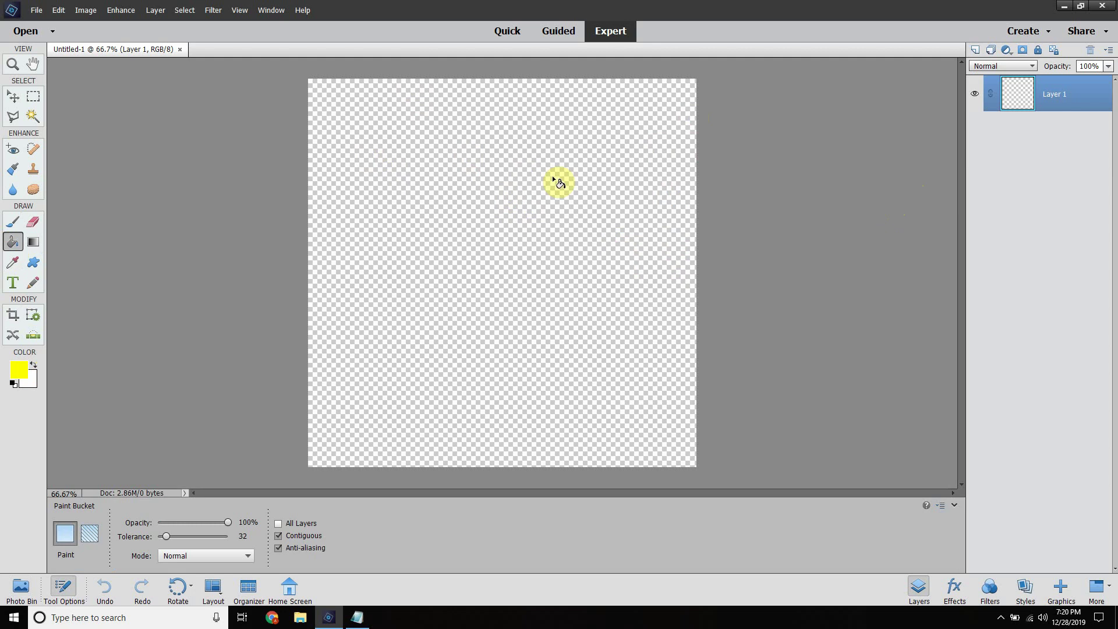
Add a new layer filled with yellow and fill Layer 1 beneath it with white, keeping yellow as the foreground color
left_click(975, 51)
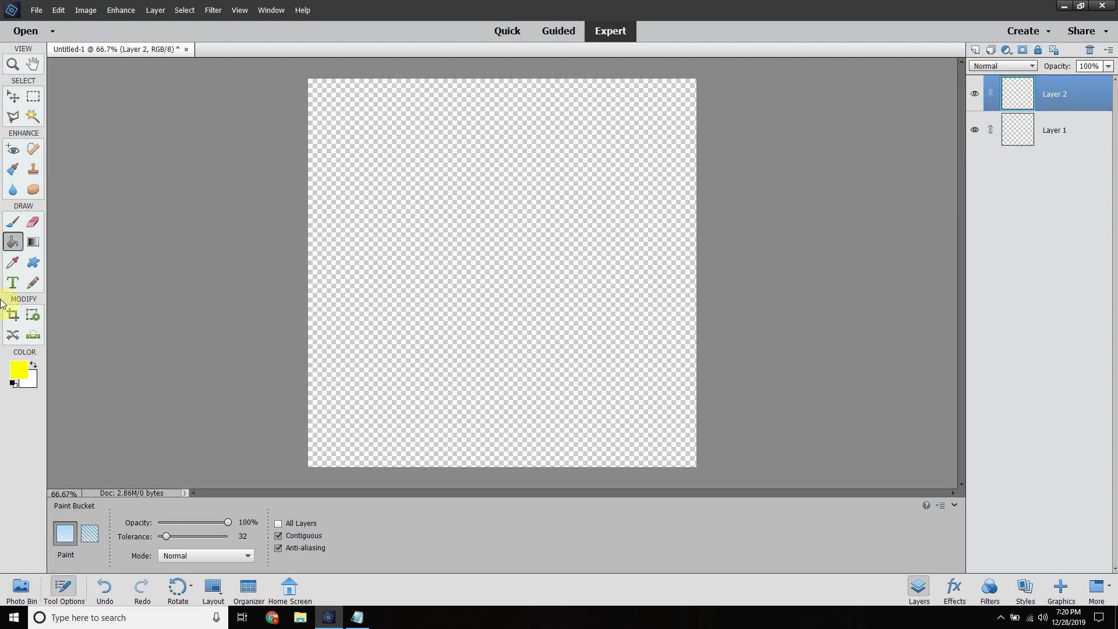
left_click(559, 220)
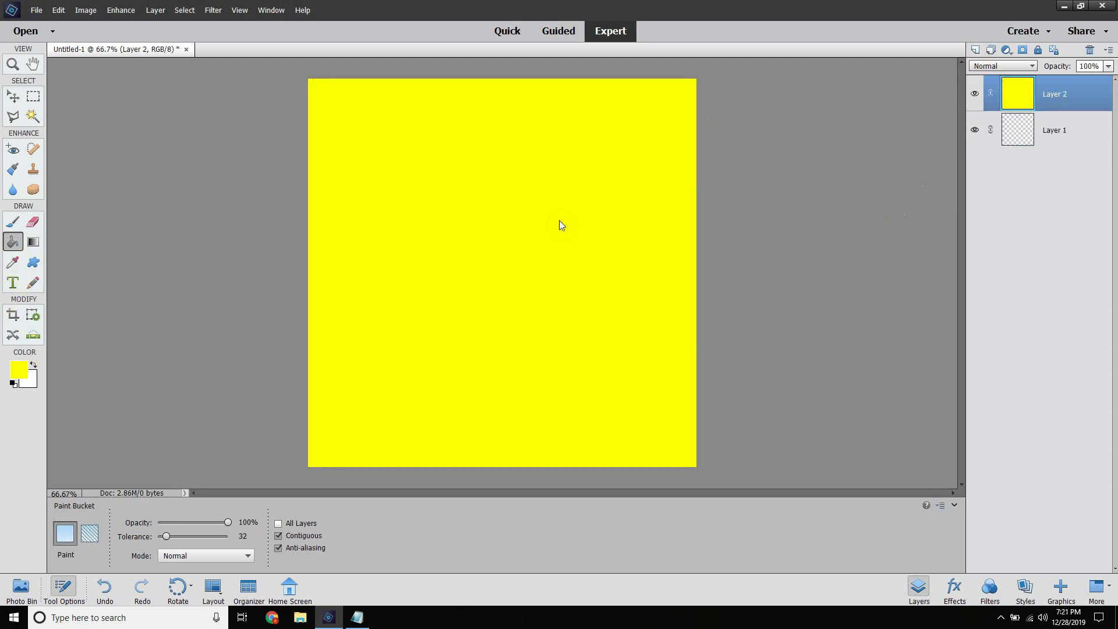
left_click(1053, 131)
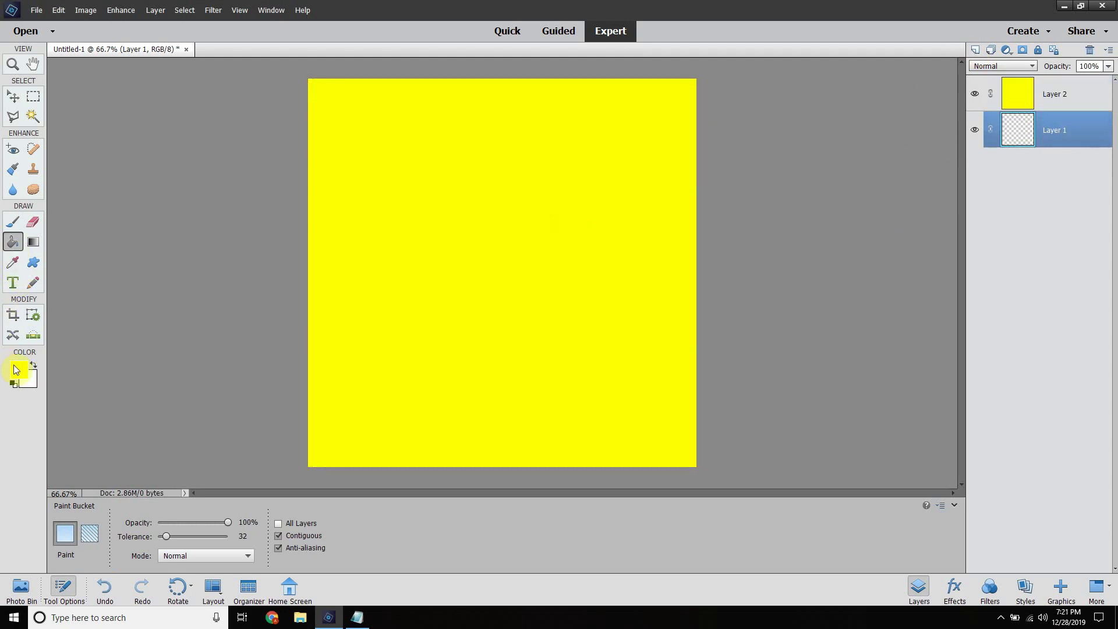
left_click(33, 365)
left_click(487, 248)
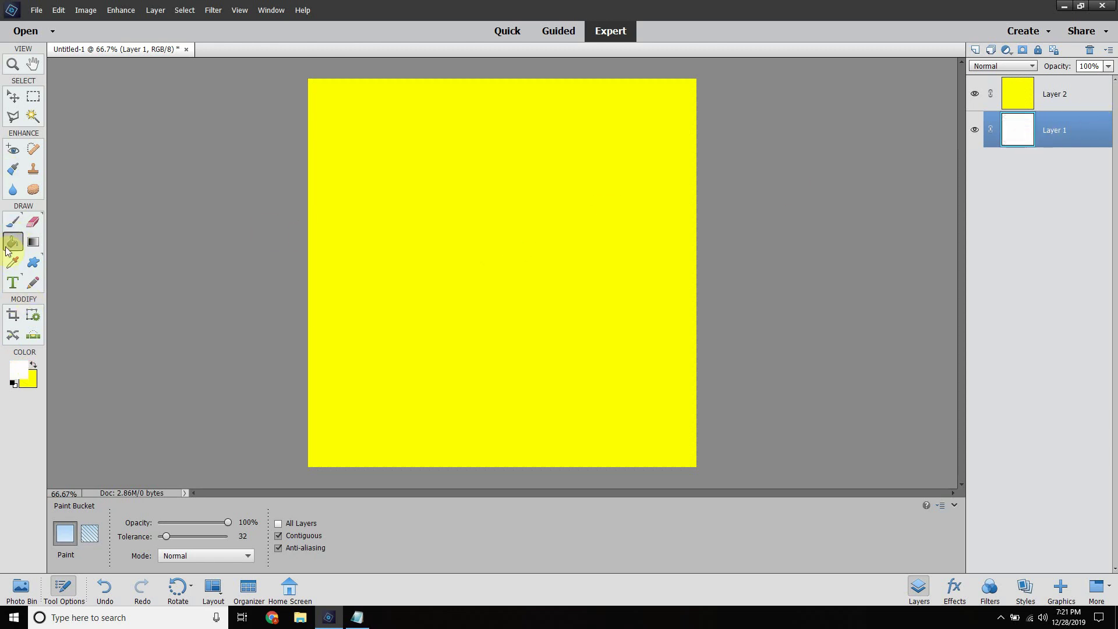
left_click(33, 366)
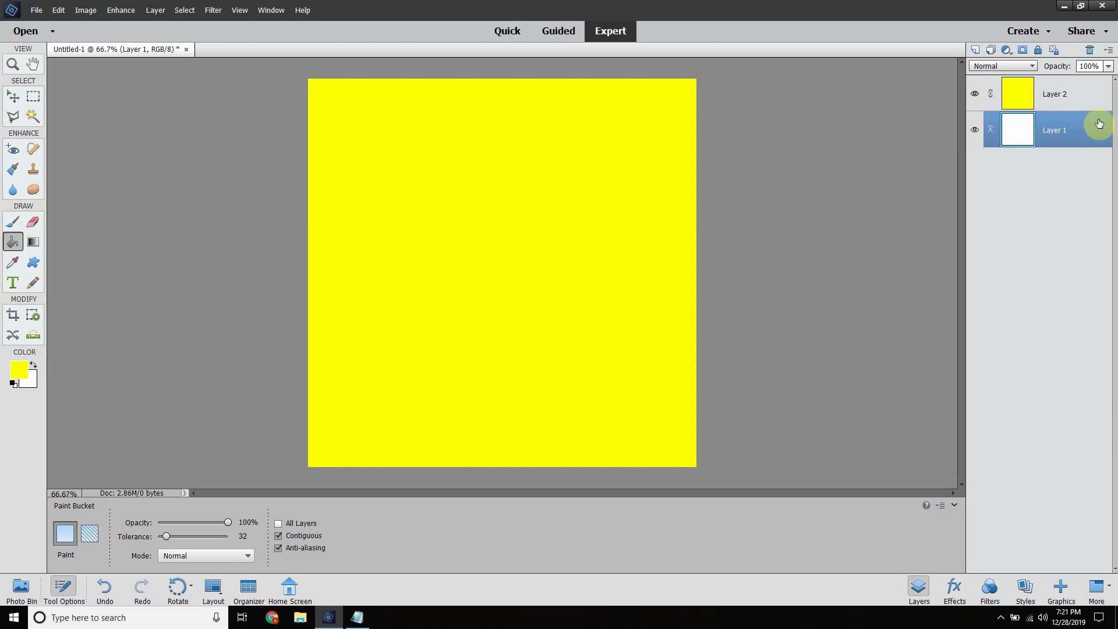
Set the opacity of the yellow layer to 45%
left_click(1056, 95)
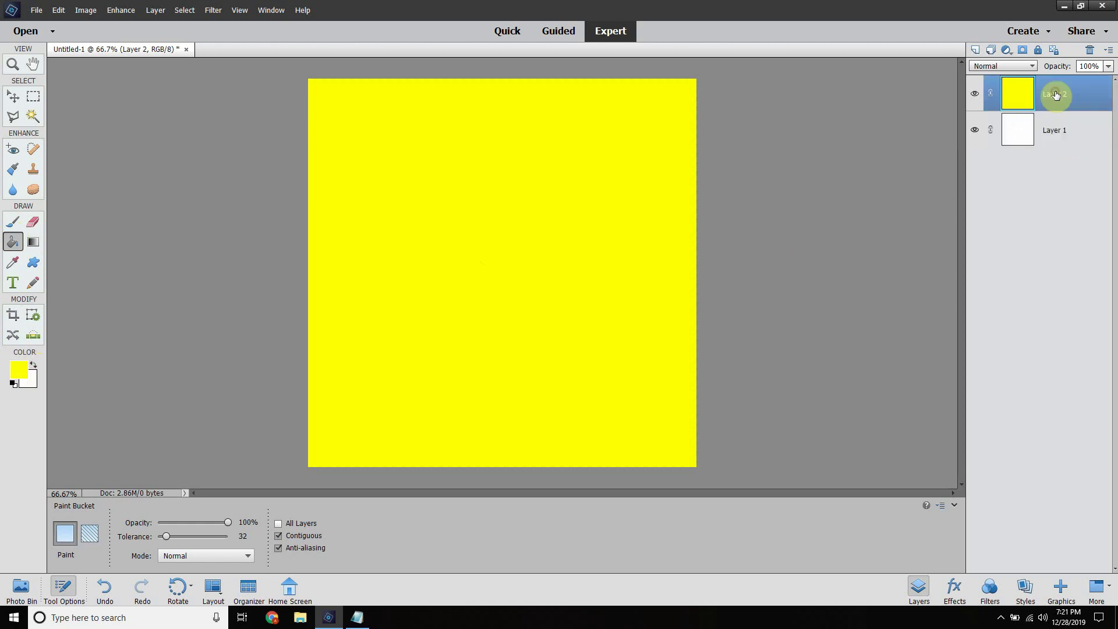
left_click_drag(1065, 66, 1033, 74)
left_click(1088, 66)
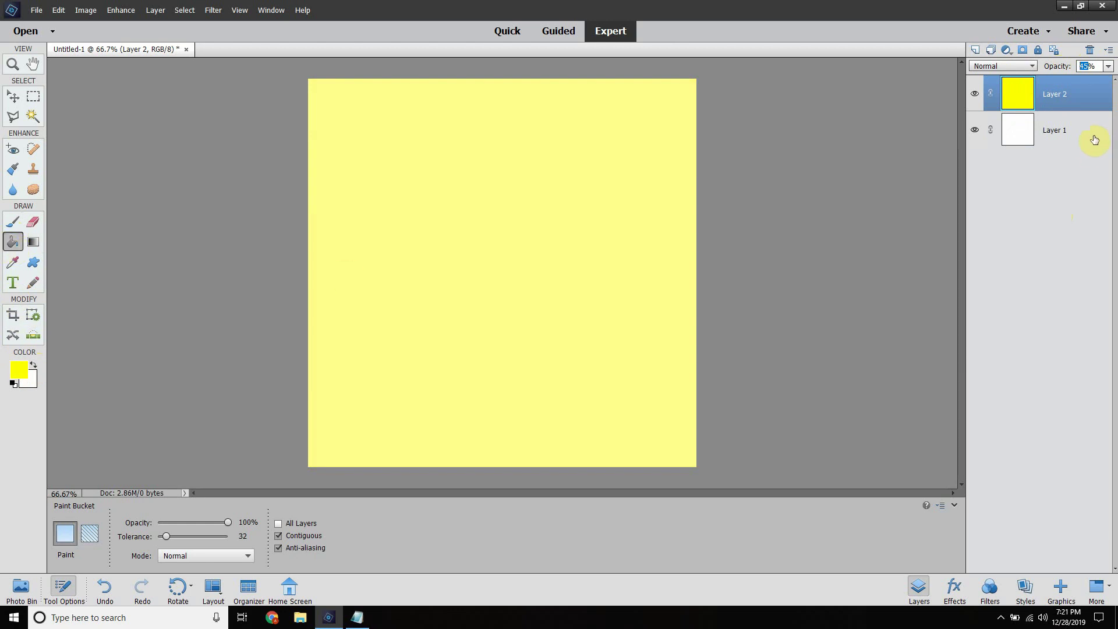
Add a new layer above the yellow one and set the Paint Bucket's foreground color to black (000000)
left_click(976, 50)
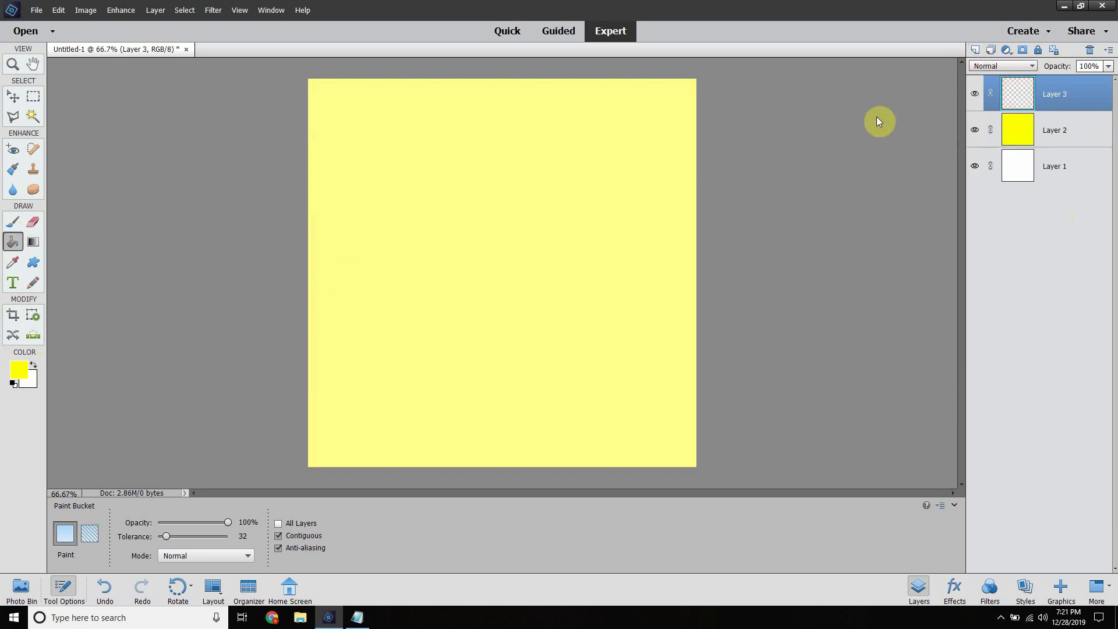
left_click(21, 370)
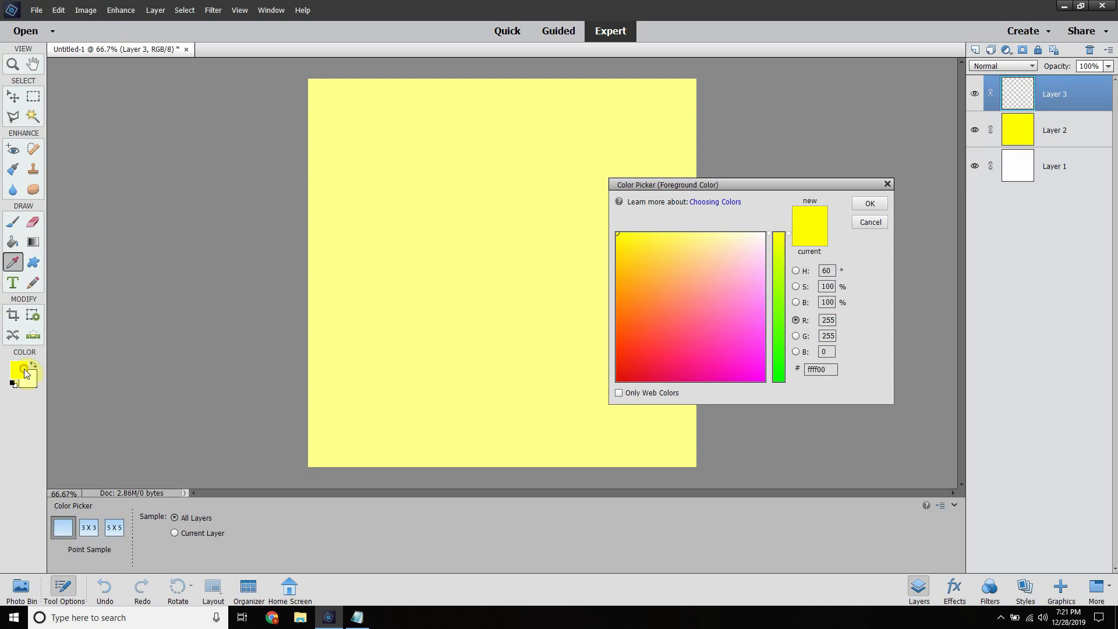
left_click_drag(651, 255, 340, 547)
left_click_drag(774, 242, 775, 454)
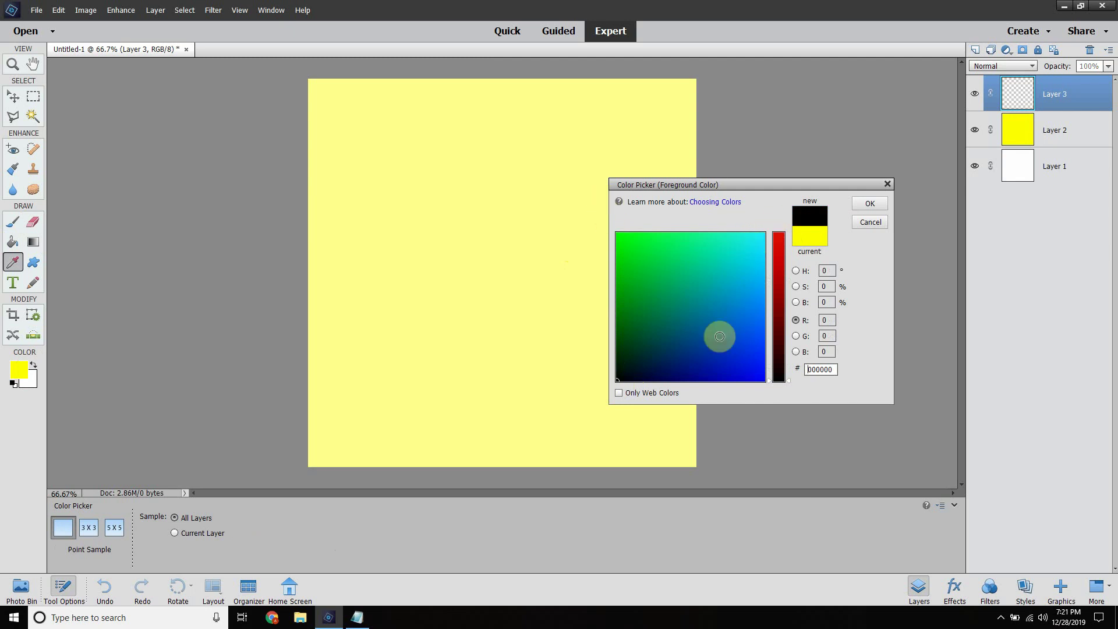
left_click(865, 205)
key("k")
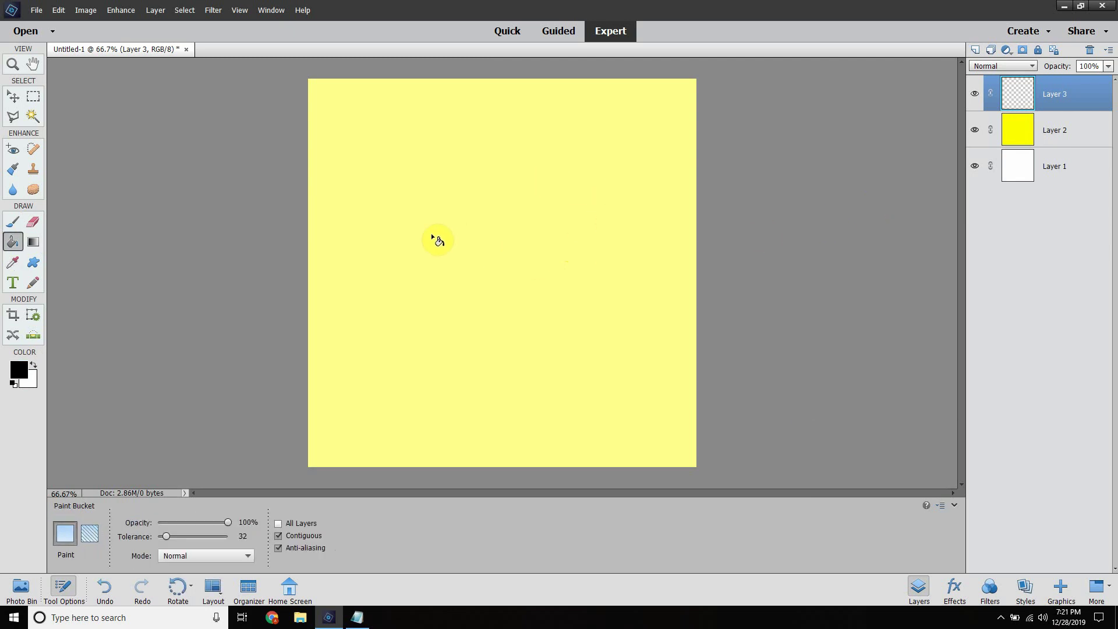
Fill the empty Layer 3 with black and set its opacity to 40%
left_click(494, 233)
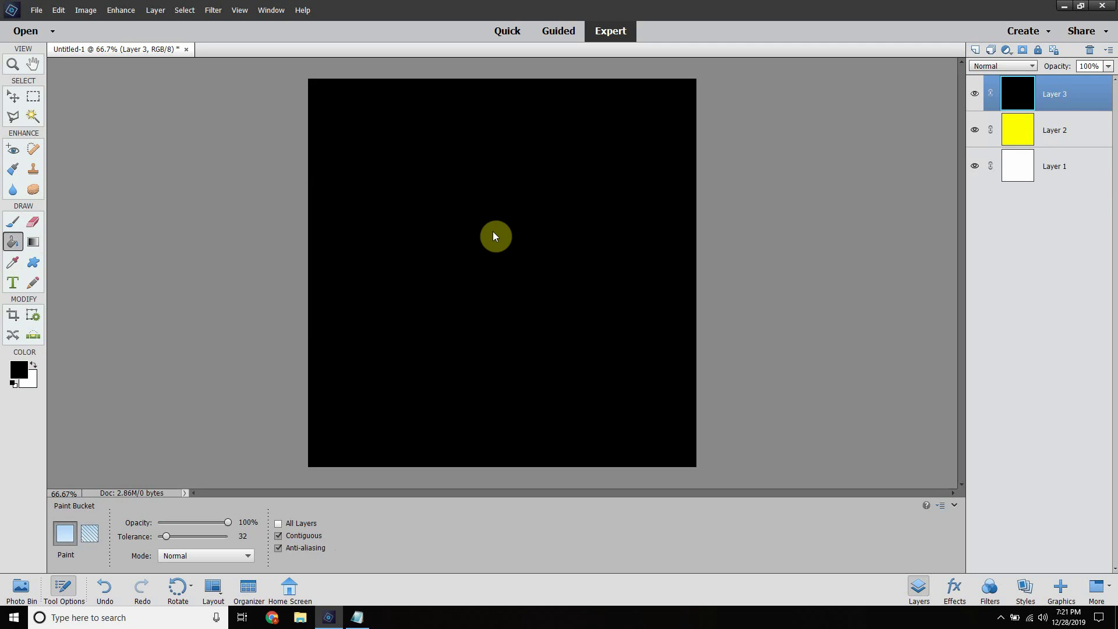
left_click(1088, 66)
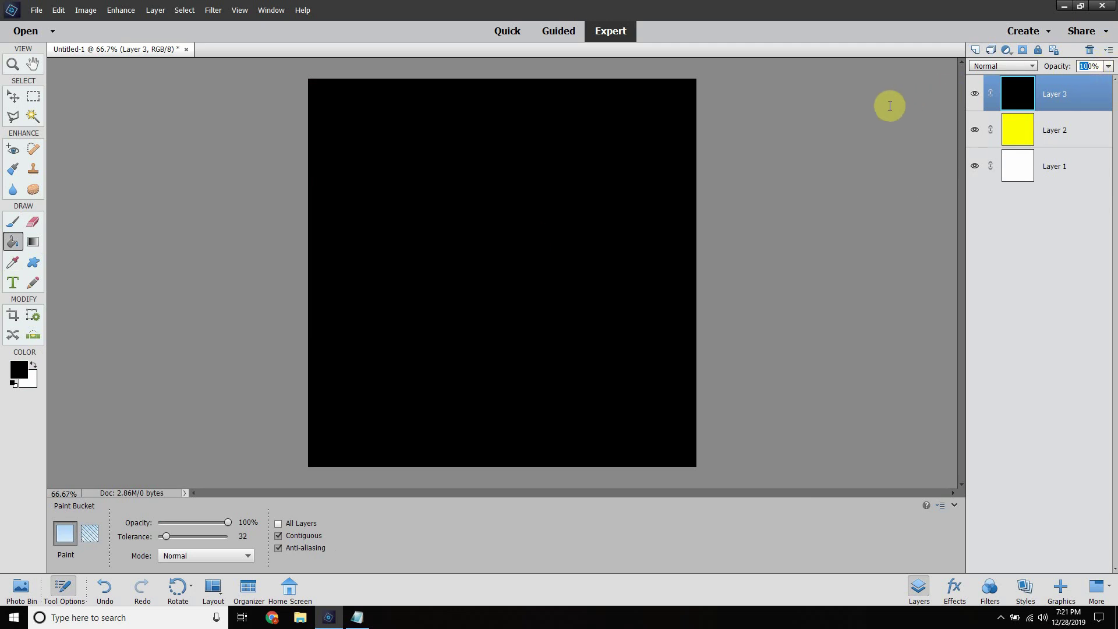
type("40")
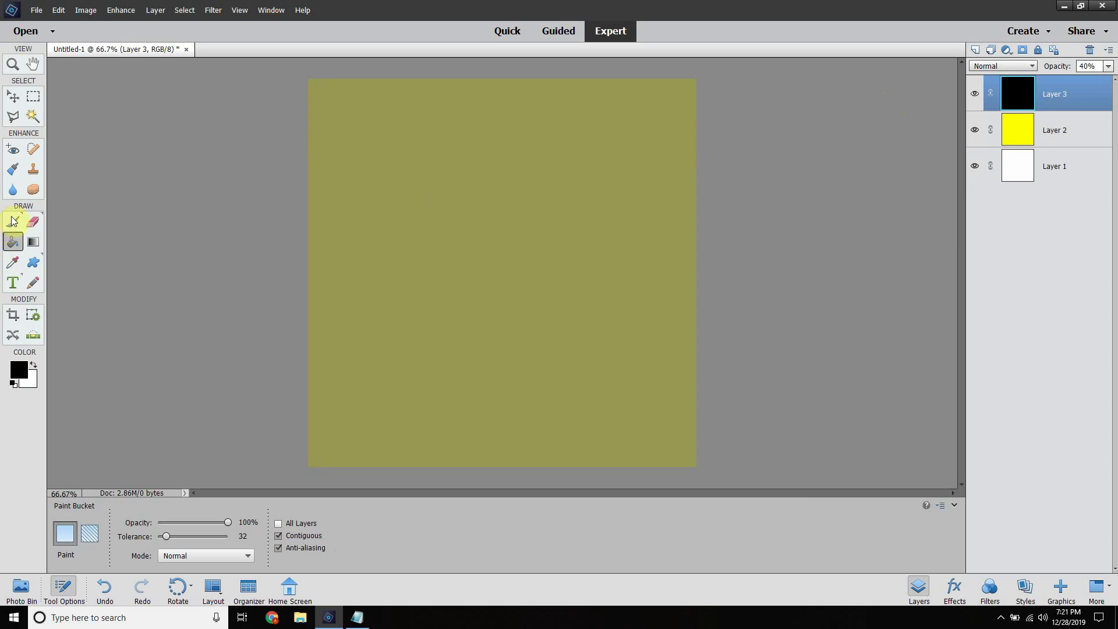
Set the opacity of the yellow Layer 2 to 20%
left_click(1056, 124)
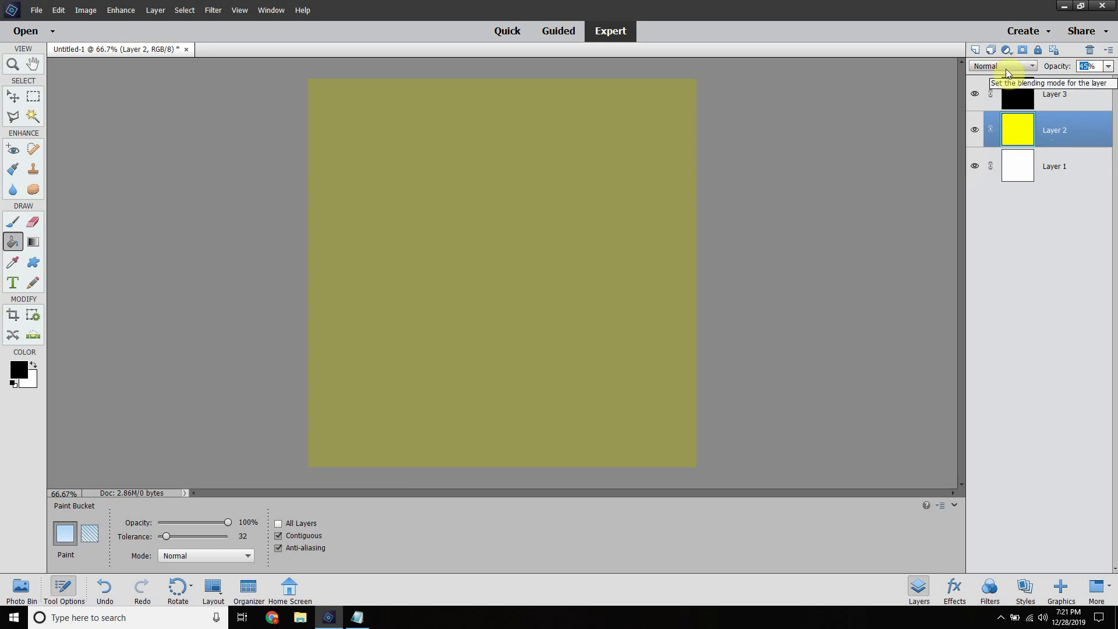
type("20")
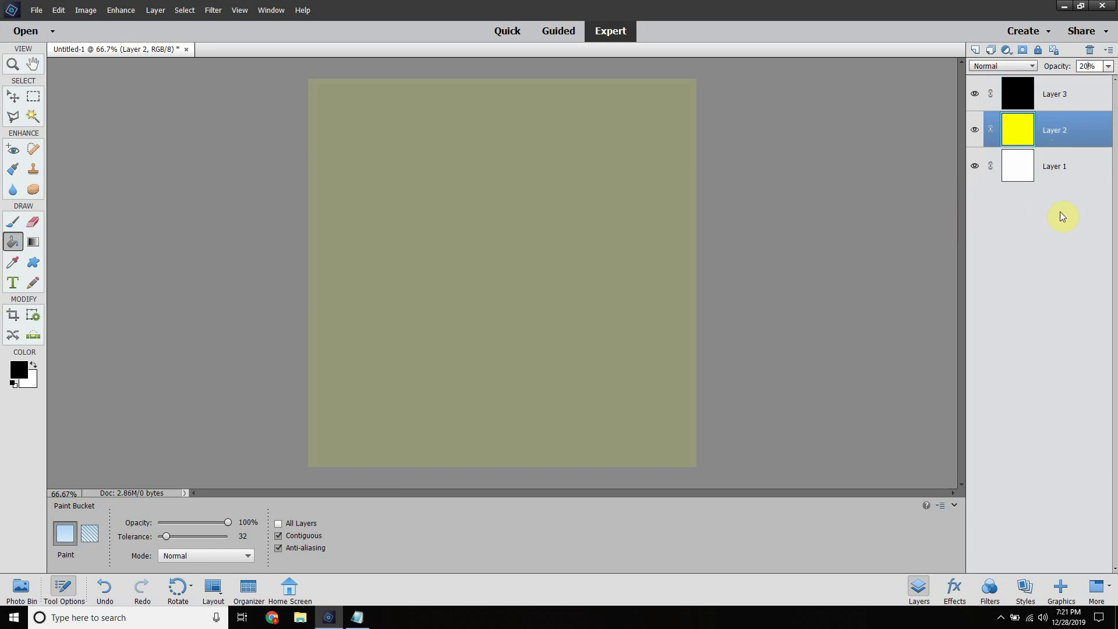
Examine each layer's contribution to the mix by hiding all three layers, showing them again, and toggling the black layer off and on
left_click(1041, 169)
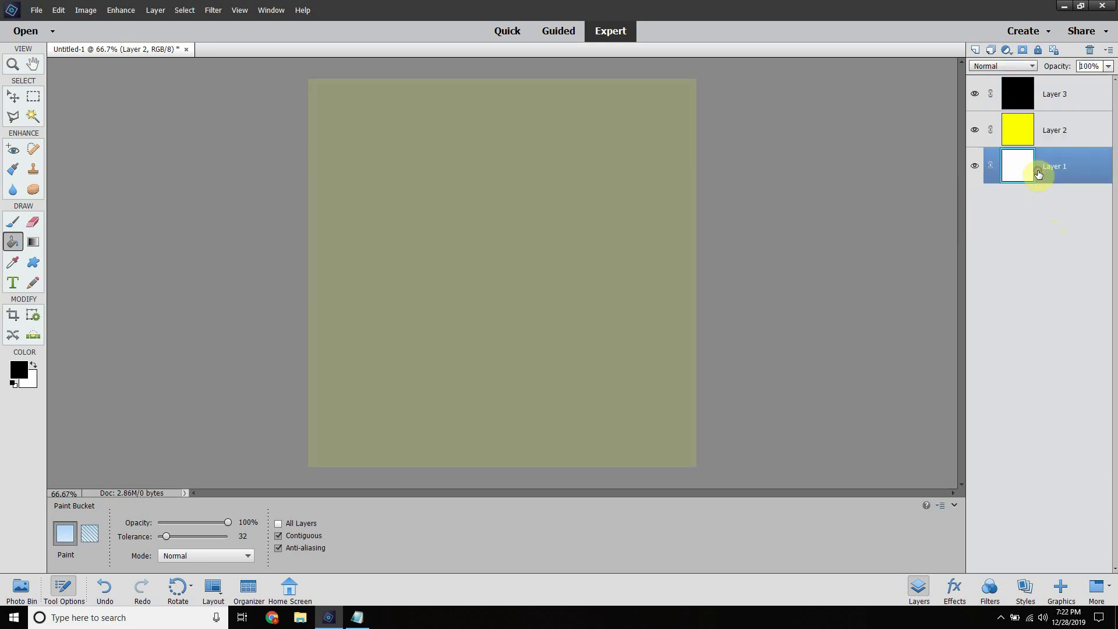
left_click(975, 130)
left_click(975, 93)
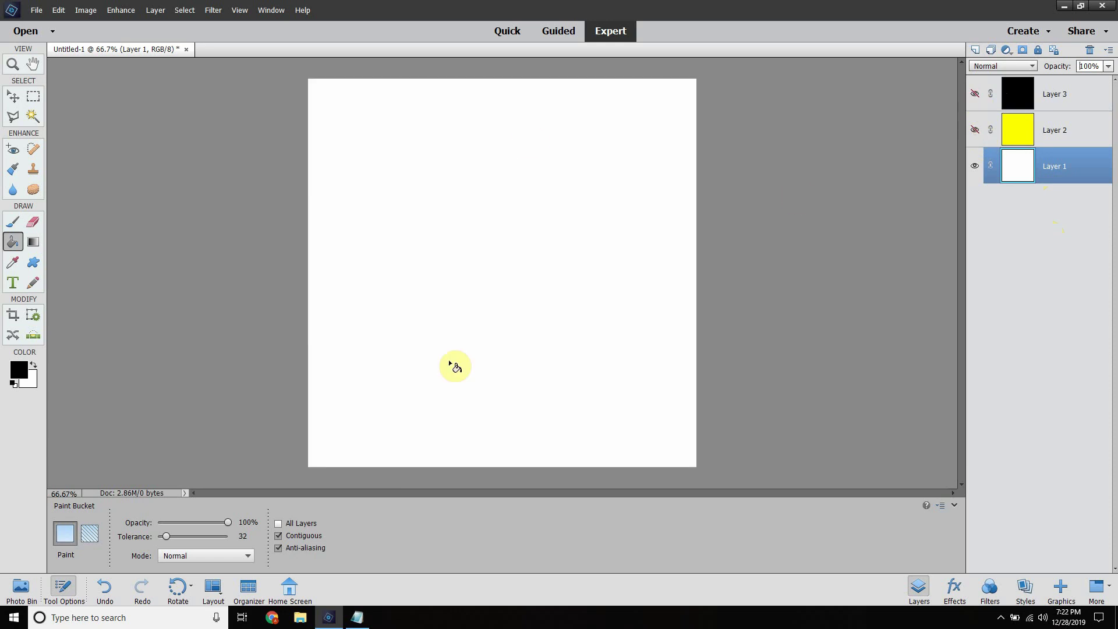
left_click(1088, 66)
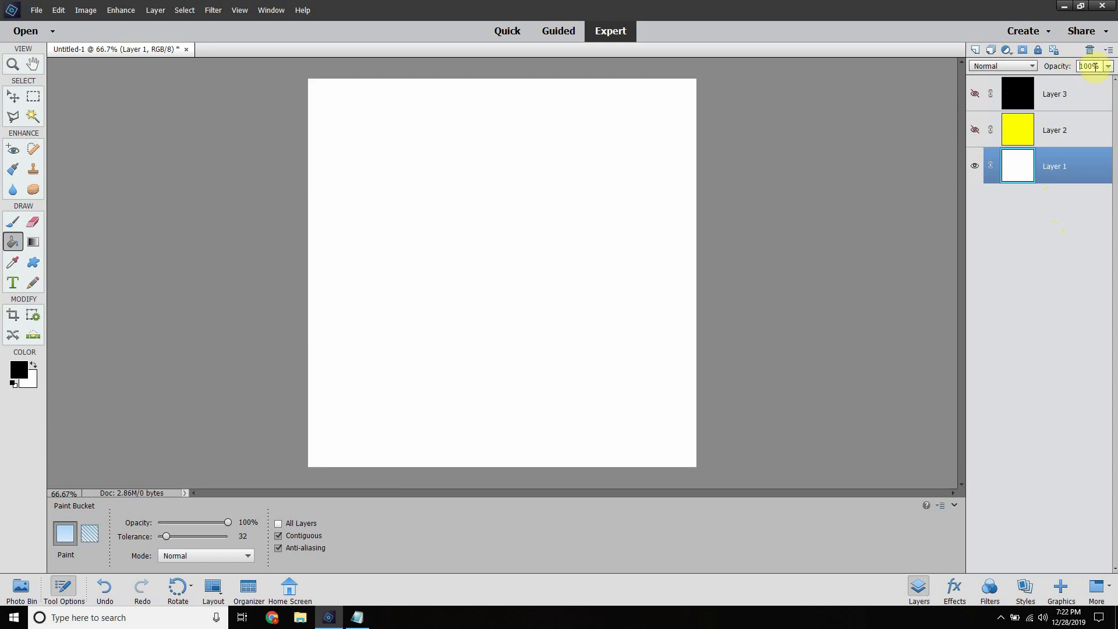
left_click(974, 167)
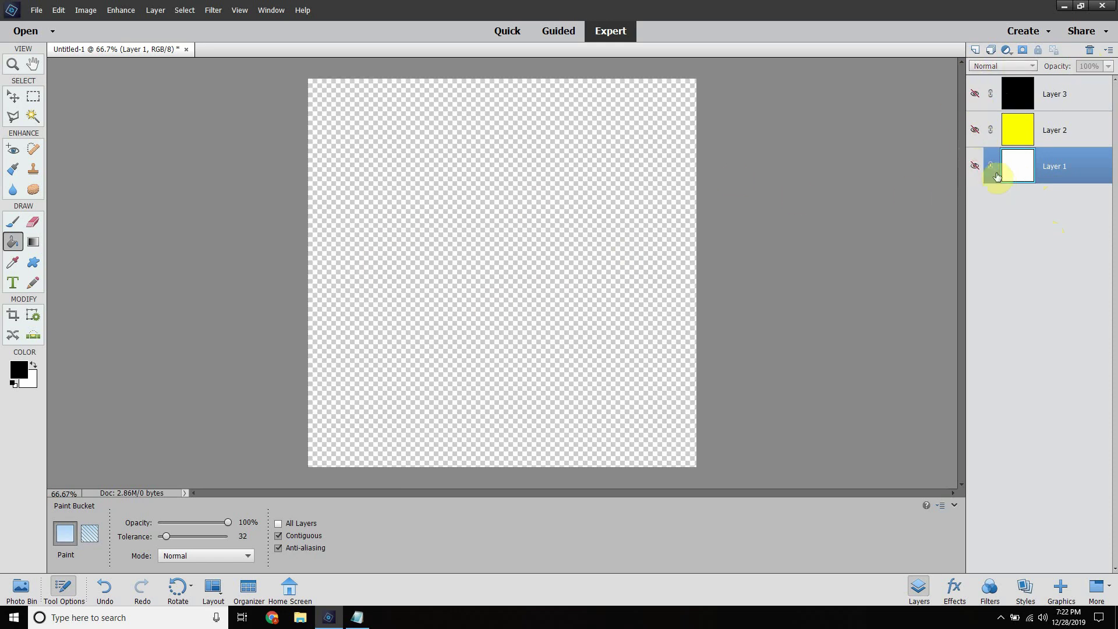
left_click(975, 167)
left_click(975, 129)
left_click(972, 99)
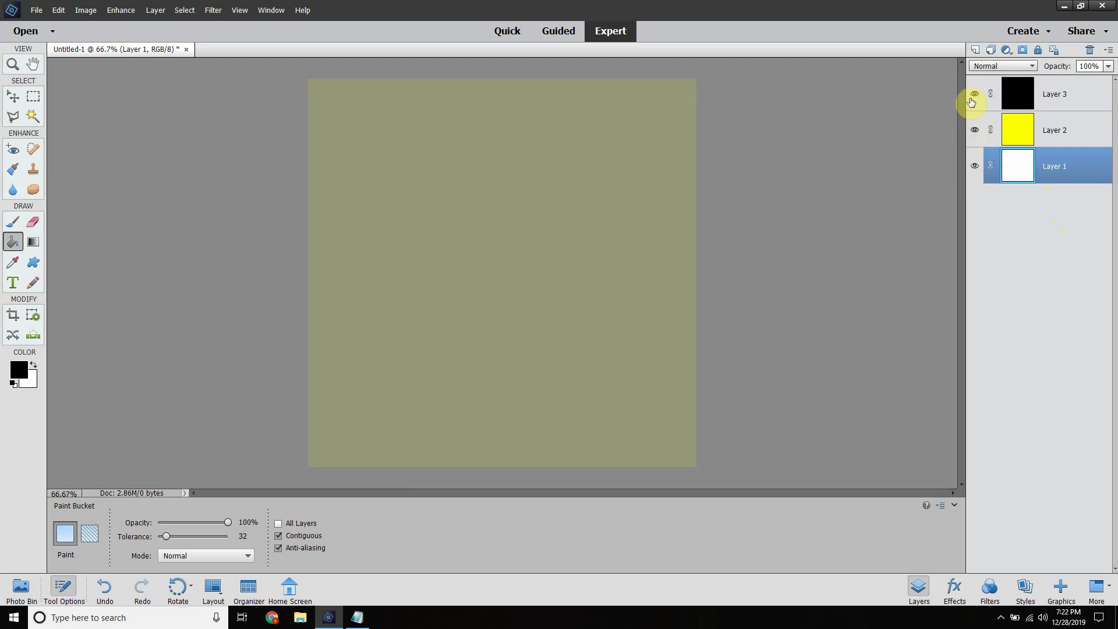
left_click(971, 99)
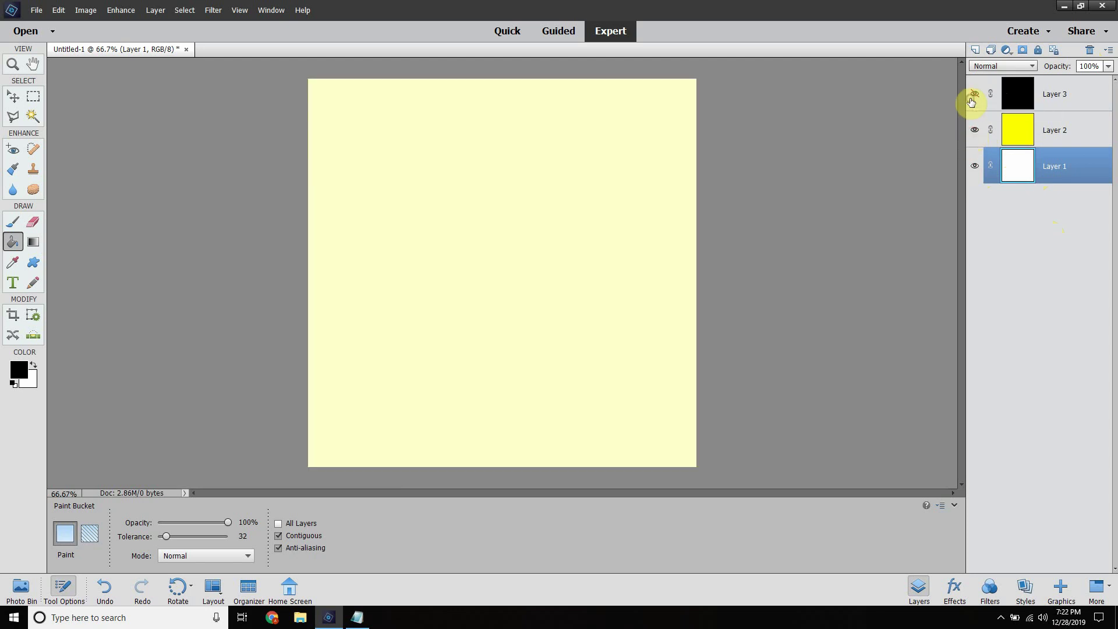
left_click(972, 99)
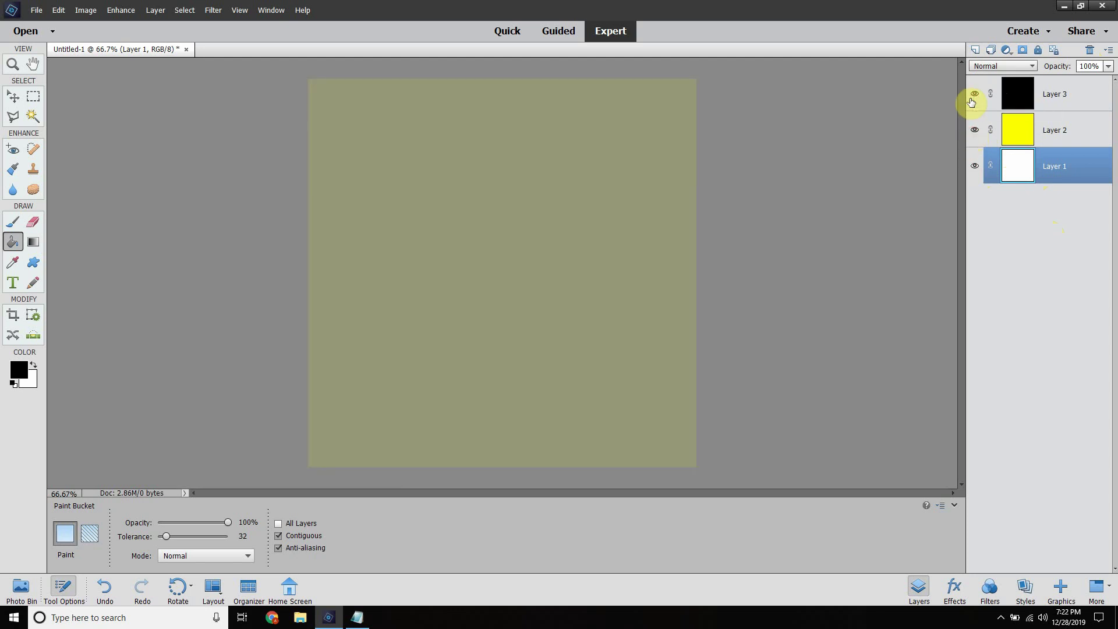
Check the opacity settings of the black, yellow and white layers one by one, finishing on Layer 1
left_click(1058, 133)
left_click(1057, 97)
left_click(1070, 171)
left_click(1055, 93)
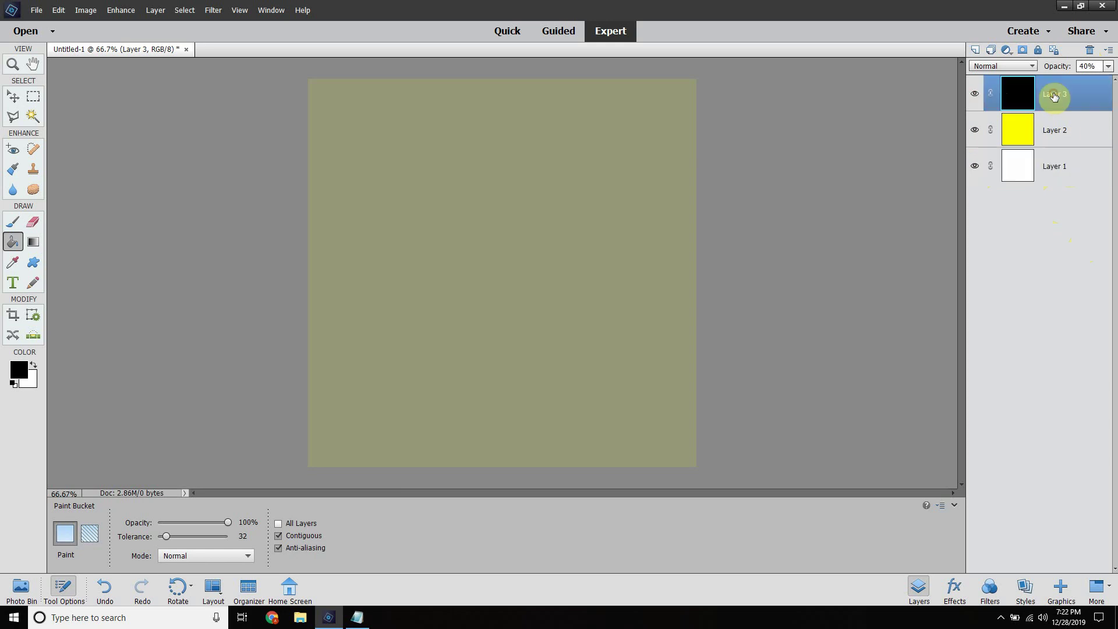
left_click(1083, 131)
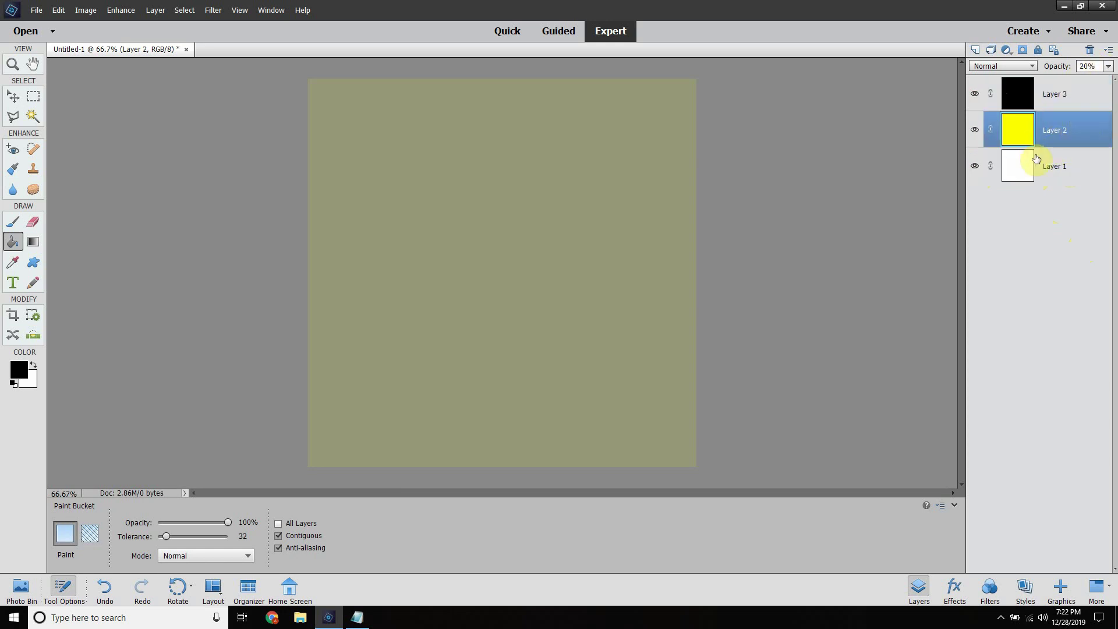
left_click(1078, 167)
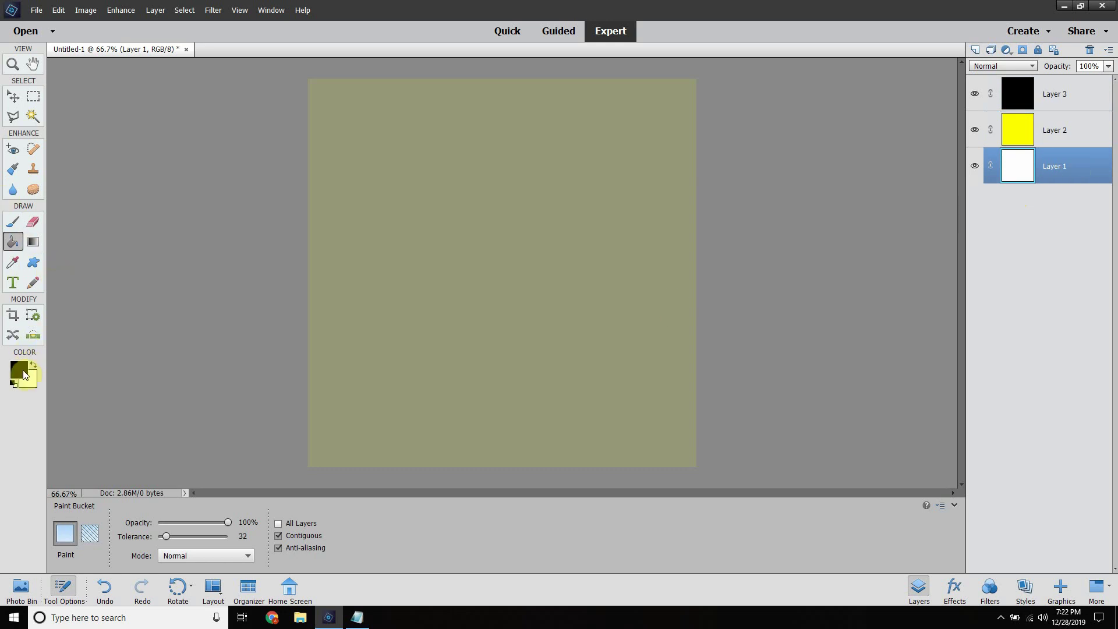
Sample the blended canvas color as the foreground color with the Color Picker tool and inspect its color values
left_click(13, 383)
left_click(12, 262)
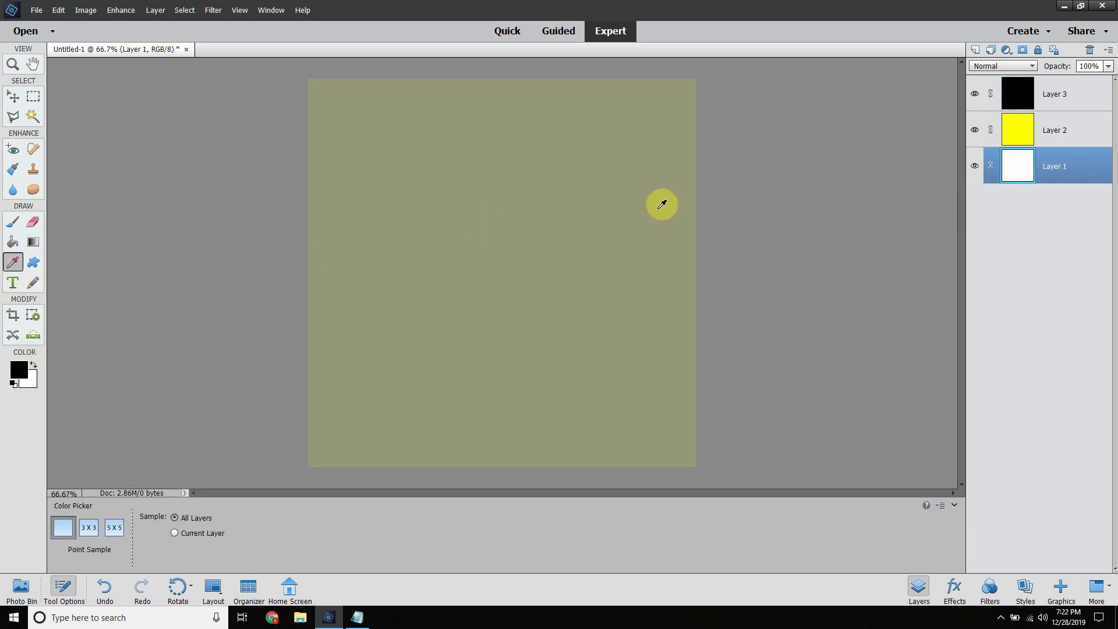
left_click(499, 227)
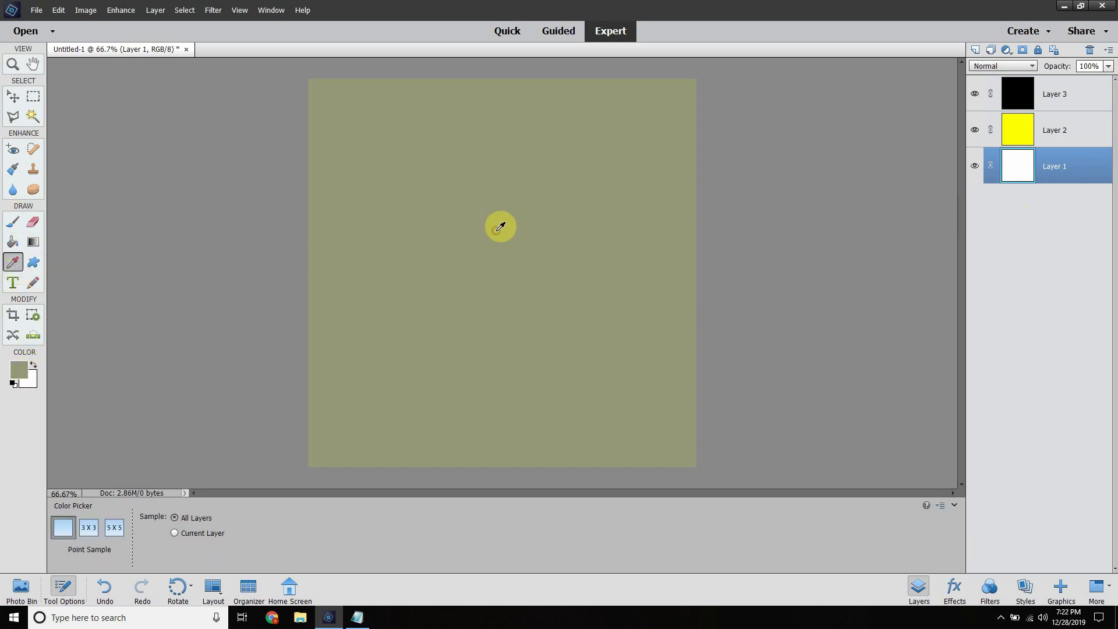
left_click(20, 371)
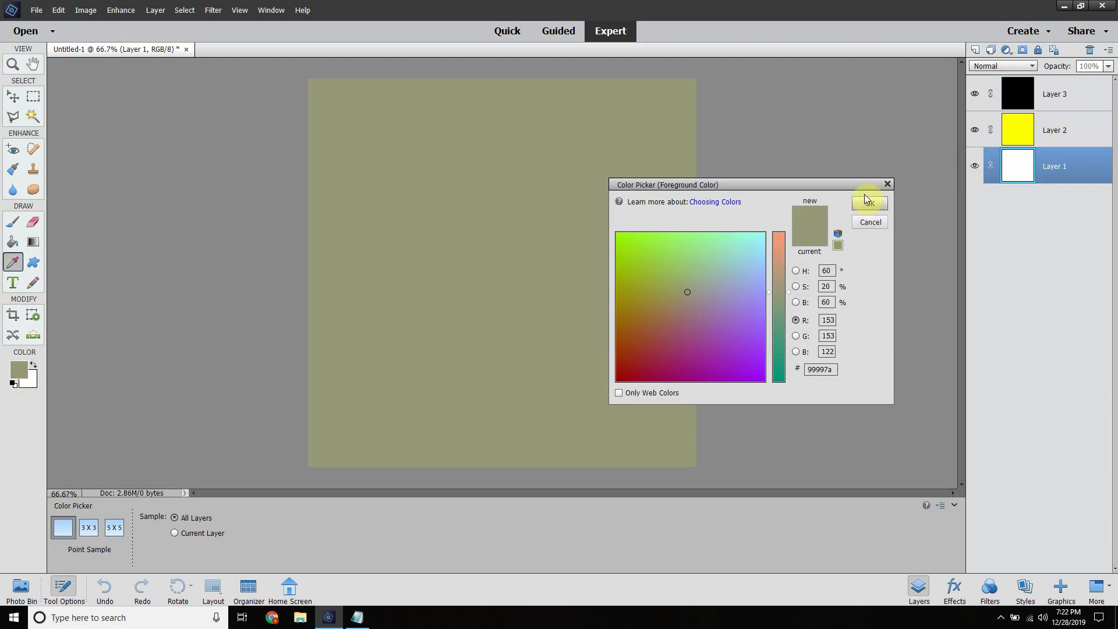
left_click(887, 184)
Go through the stacked layers again, return to Layer 1, and recheck the hex code of the sampled foreground color
left_click(1046, 93)
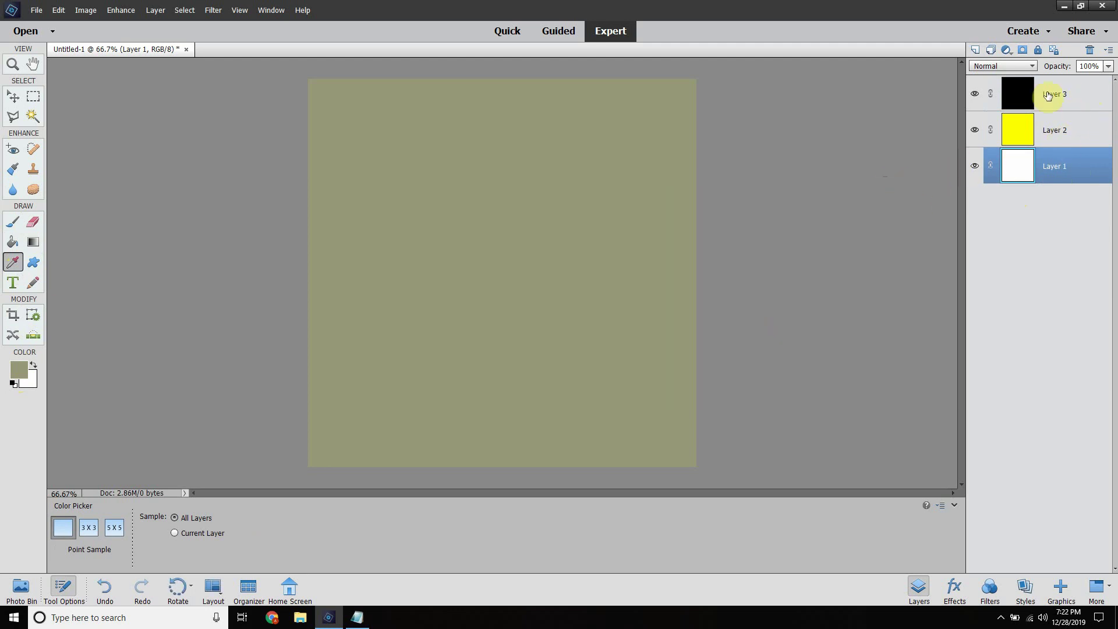
left_click(1063, 159)
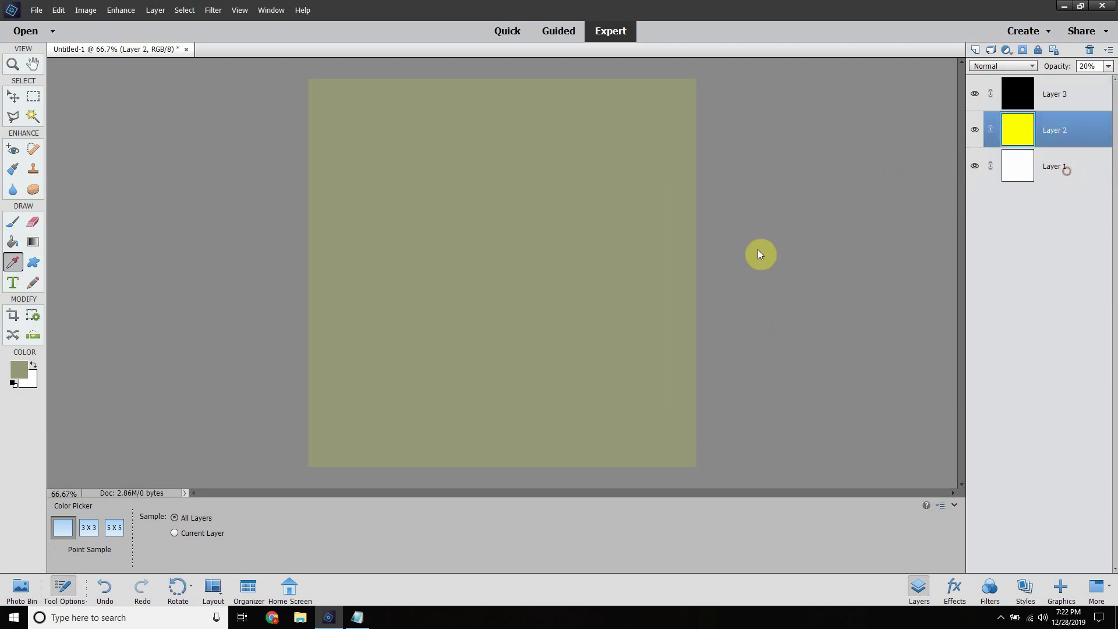
left_click(23, 370)
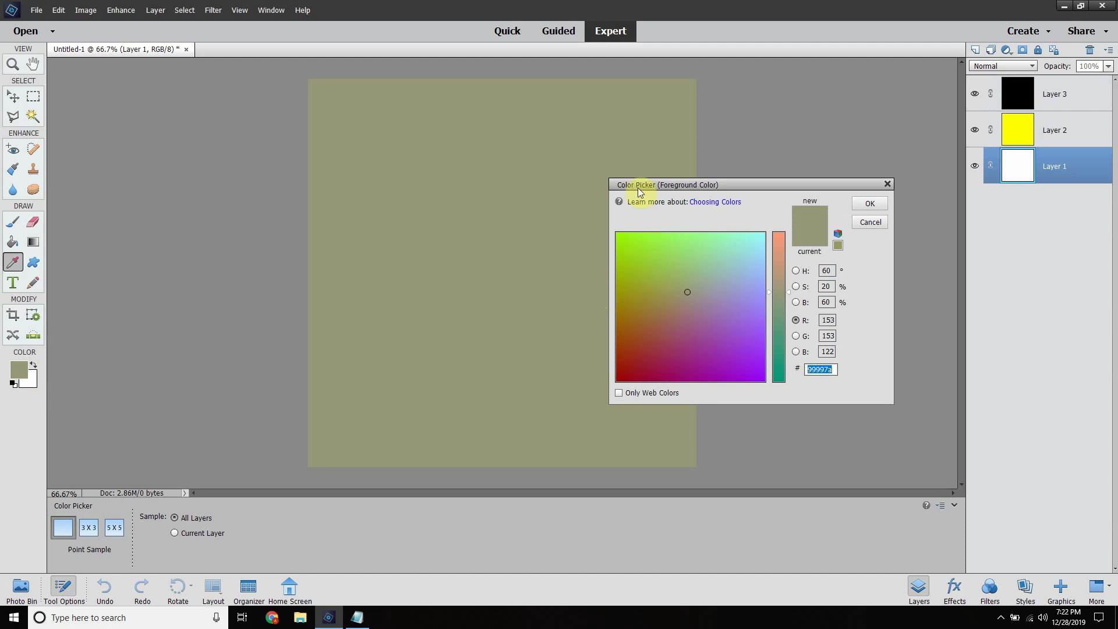
left_click(888, 182)
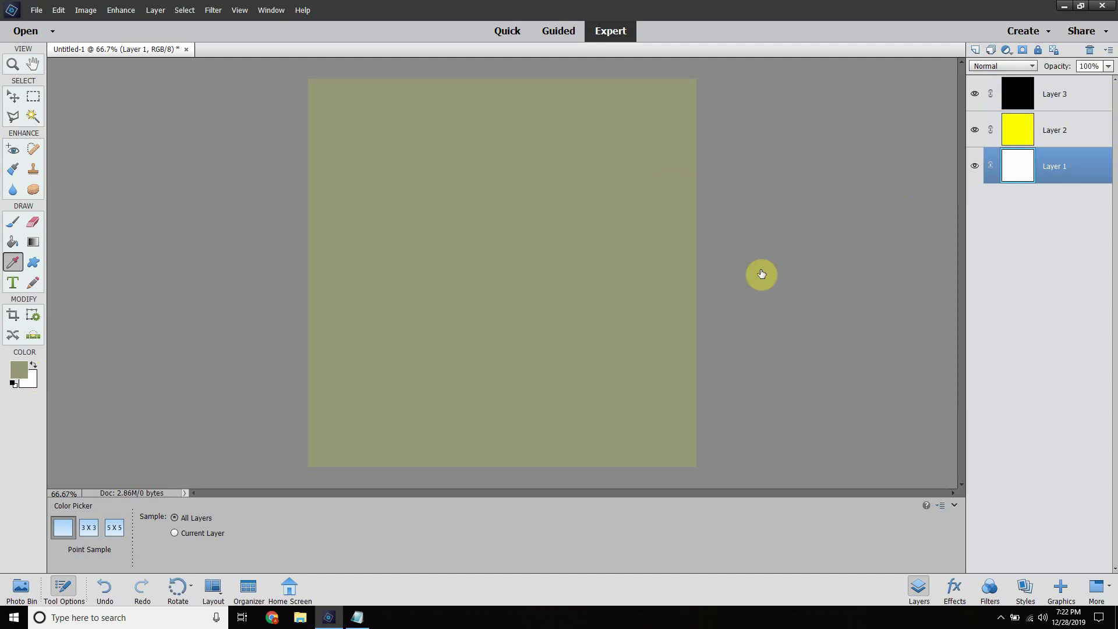
left_click(15, 378)
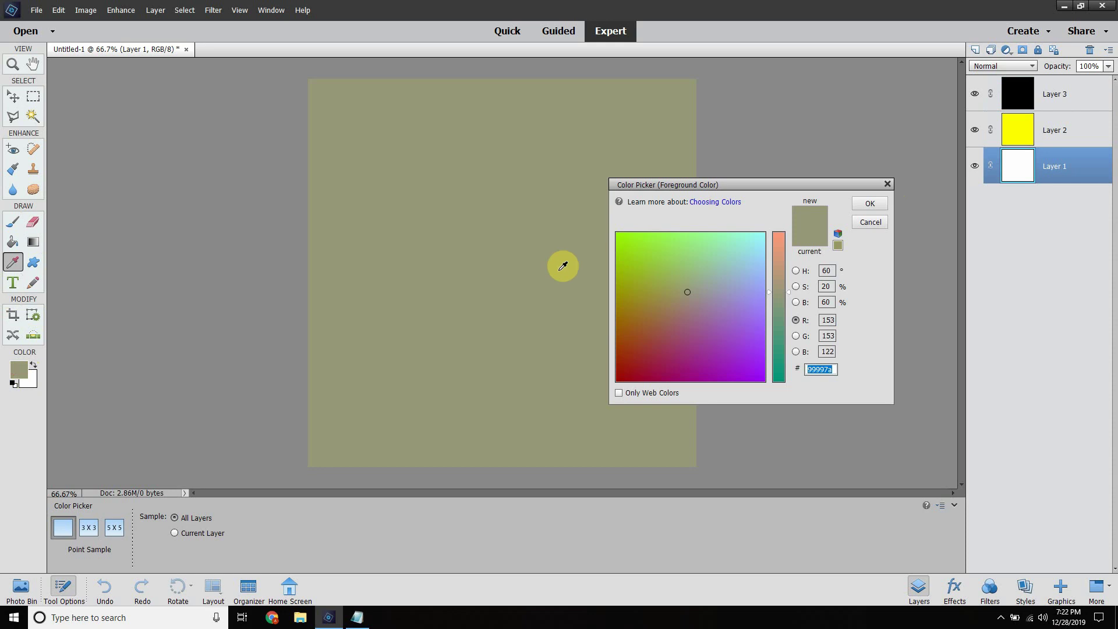
Switch to the Task file in Notepad, append // to the "Mix Photoshop Color Layer, YouTube Video." line, and save the file
left_click(356, 617)
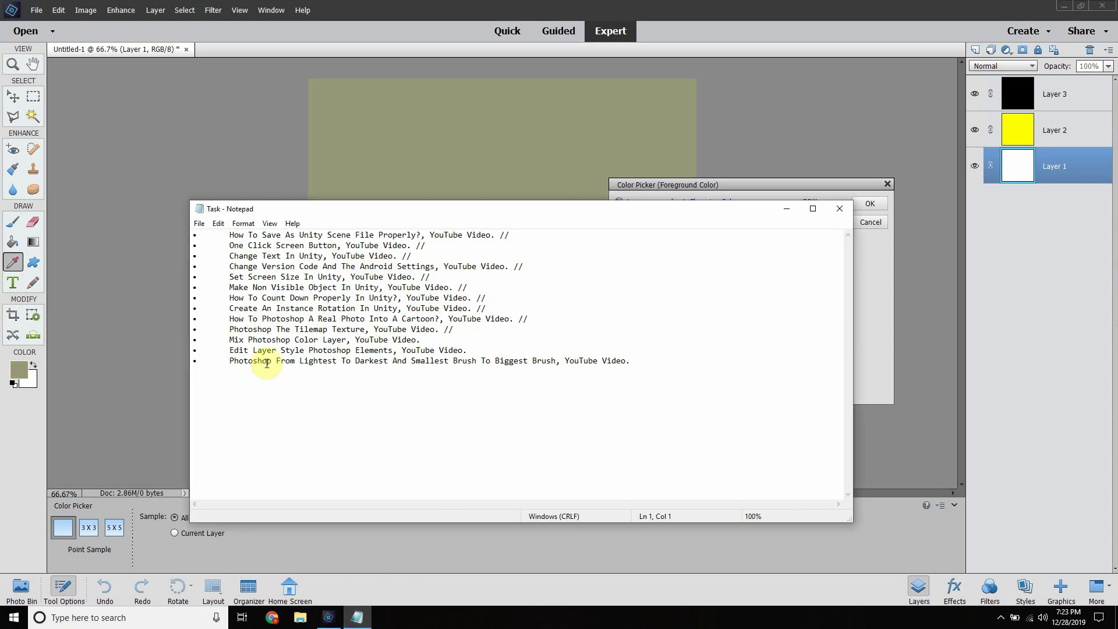
left_click_drag(232, 337, 342, 338)
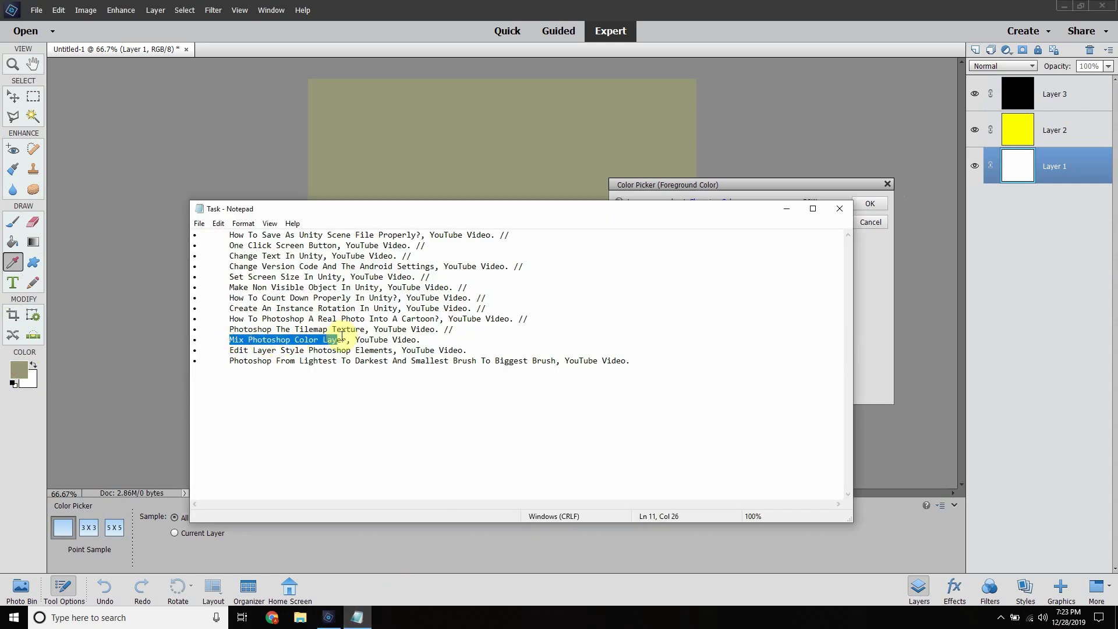
left_click(427, 339)
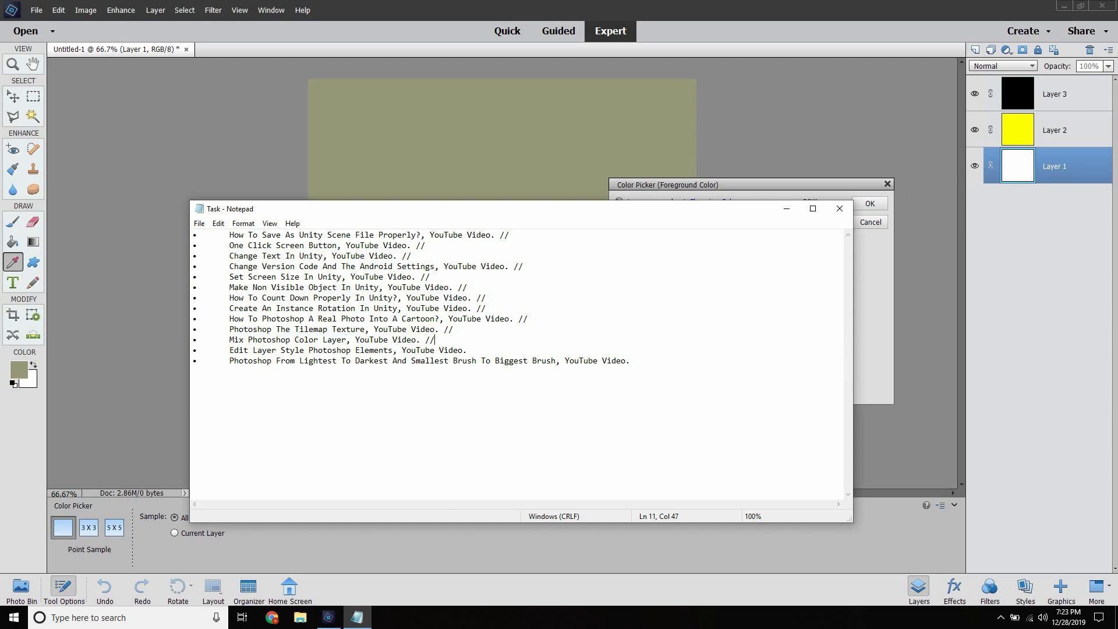
left_click(199, 224)
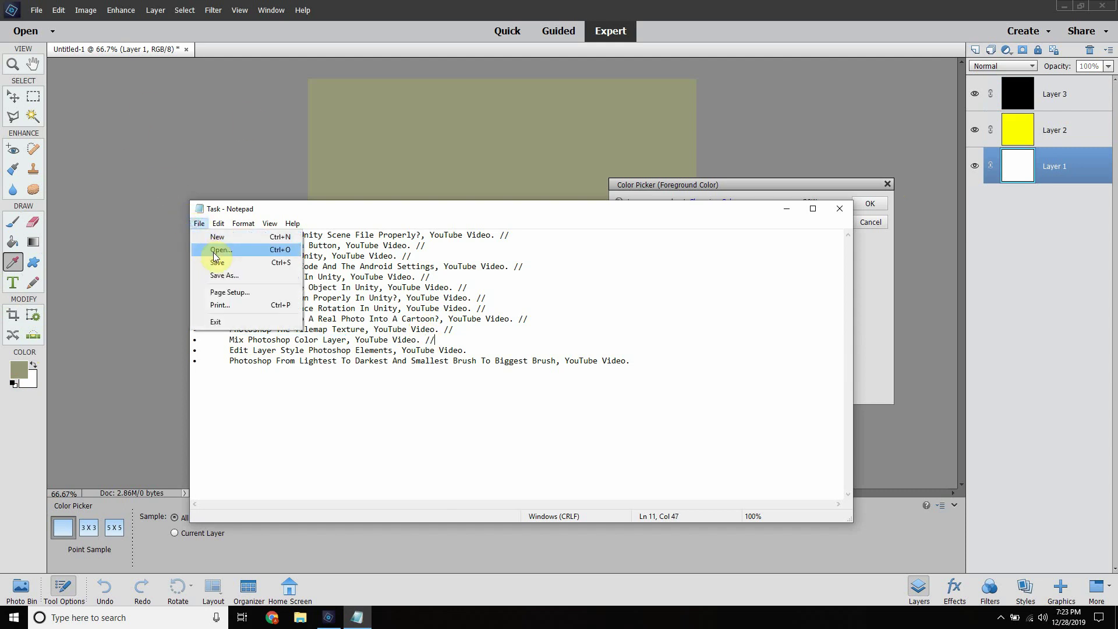
left_click(213, 261)
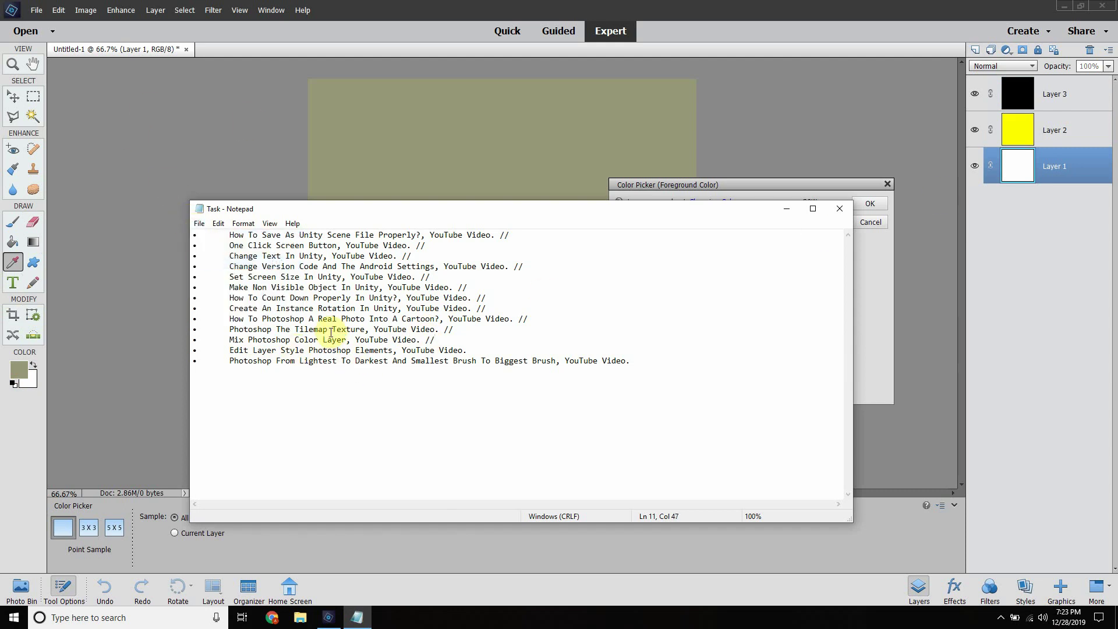